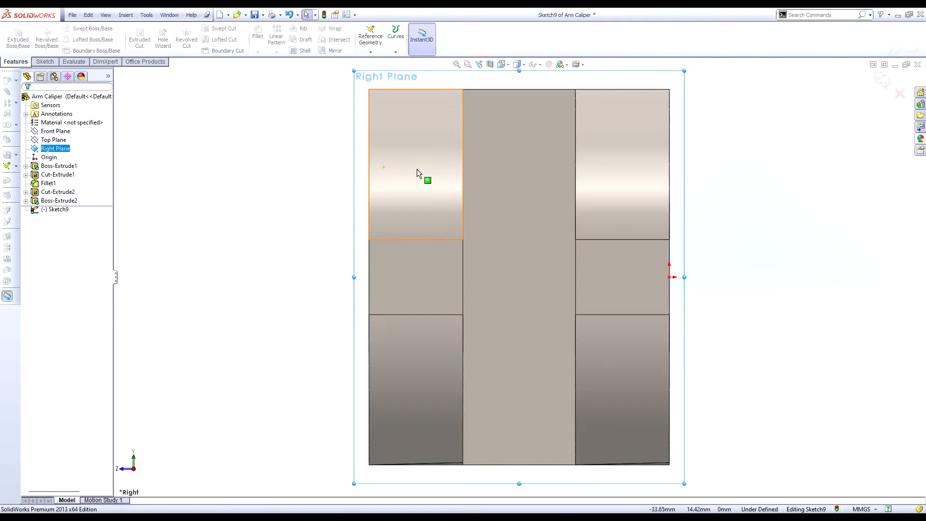
- Inspect the slot cut between the caliper's two arms along with its sketch dimensions
click(43, 61)
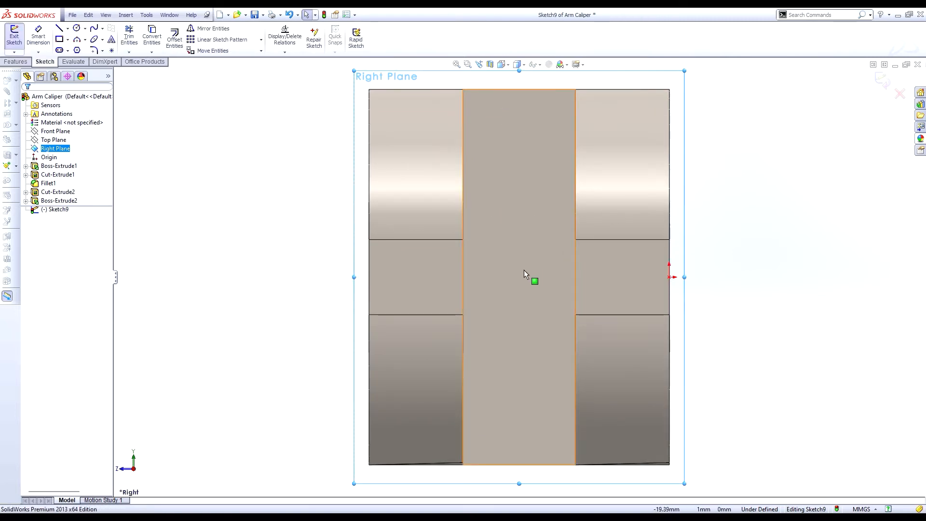
click(505, 201)
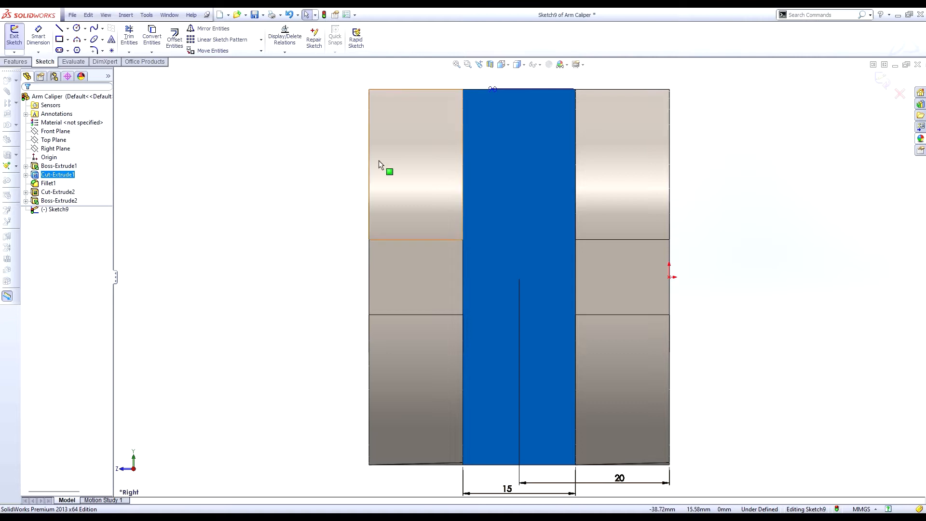
middle_drag(379, 162, 357, 318)
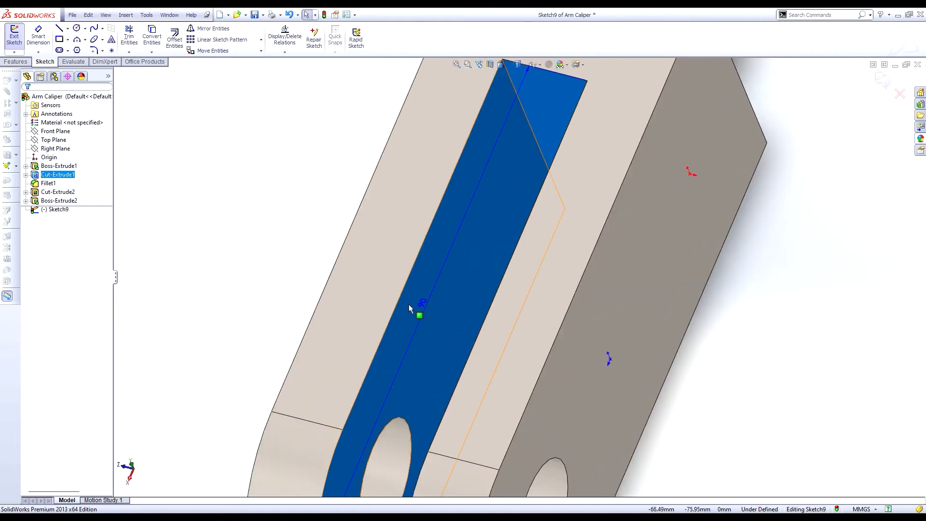
middle_drag(409, 304, 515, 176)
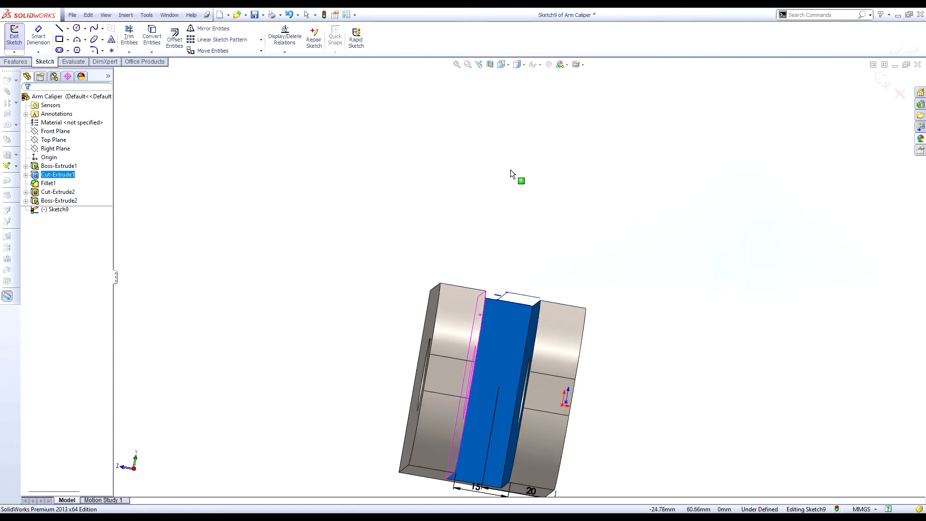
middle_drag(382, 251, 351, 283)
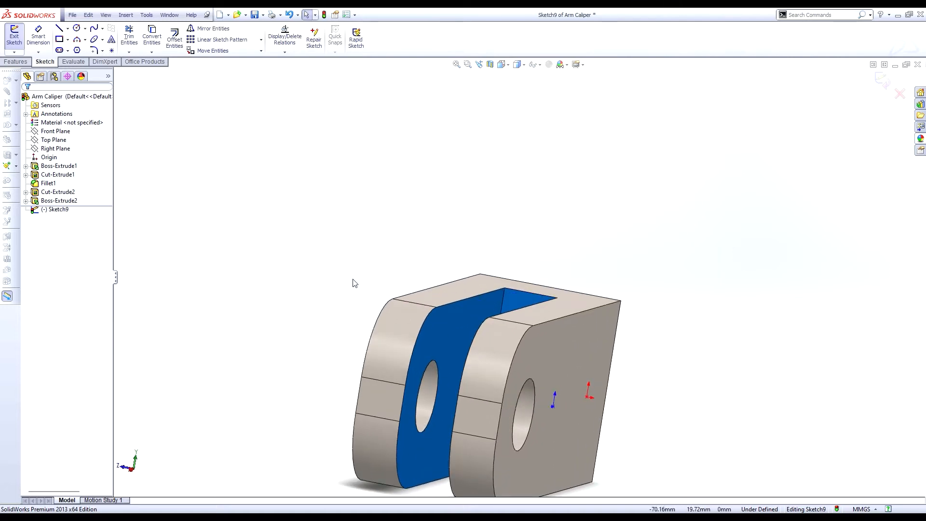
- Highlight the four rounded fillet faces on the ends of both fork arms for inspection, and clear the selection
click(400, 345)
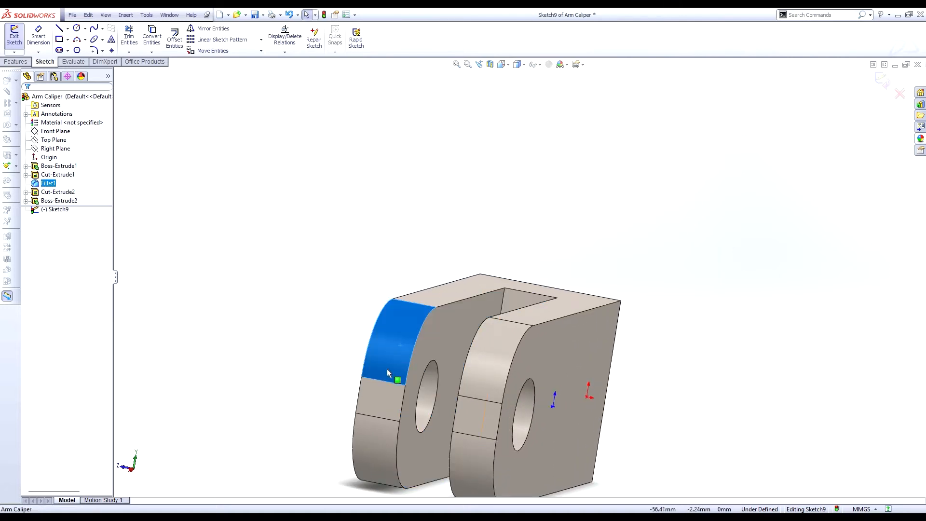
ctrl+click(372, 434)
ctrl+click(478, 379)
ctrl+click(470, 455)
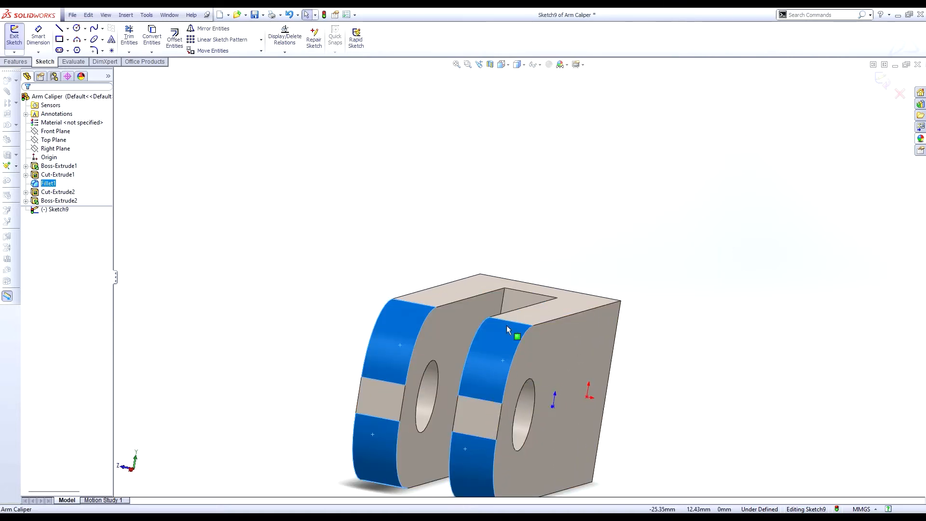
click(199, 174)
- View the arm caliper normal to its Front Plane and check the diameter and center of the fork's through hole
middle_drag(199, 174, 395, 223)
click(54, 139)
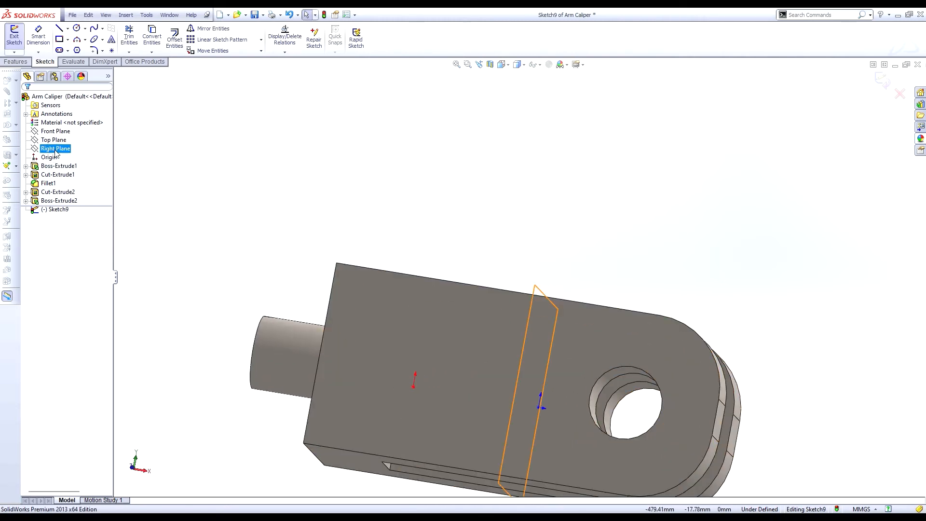
click(54, 131)
key(ctrl+8)
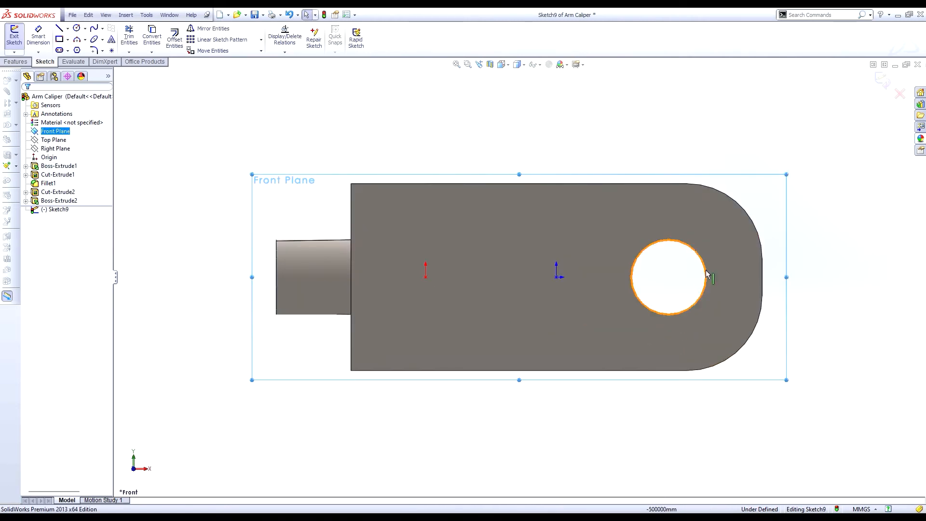
click(680, 242)
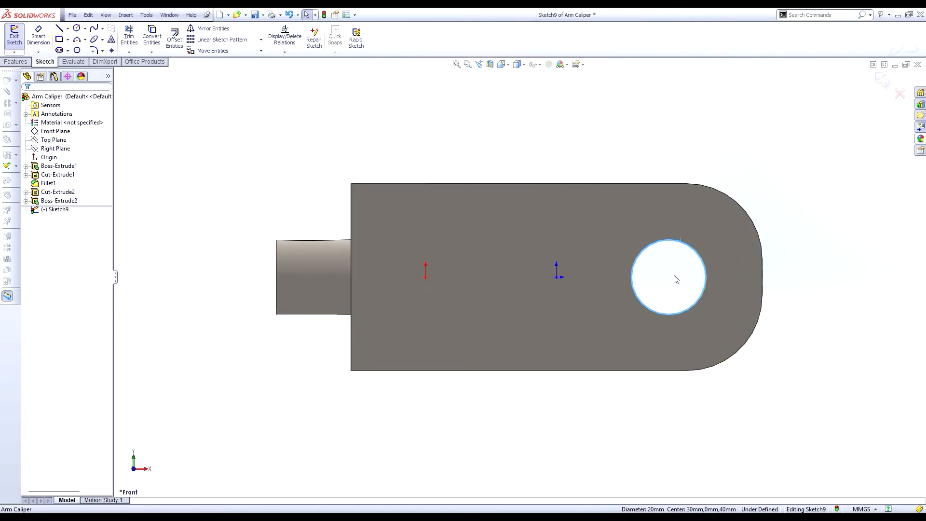
- View the arm caliper normal to its Right Plane from the back and inspect the cylindrical boss on the rear face
middle_drag(791, 244, 620, 230)
click(56, 149)
click(93, 141)
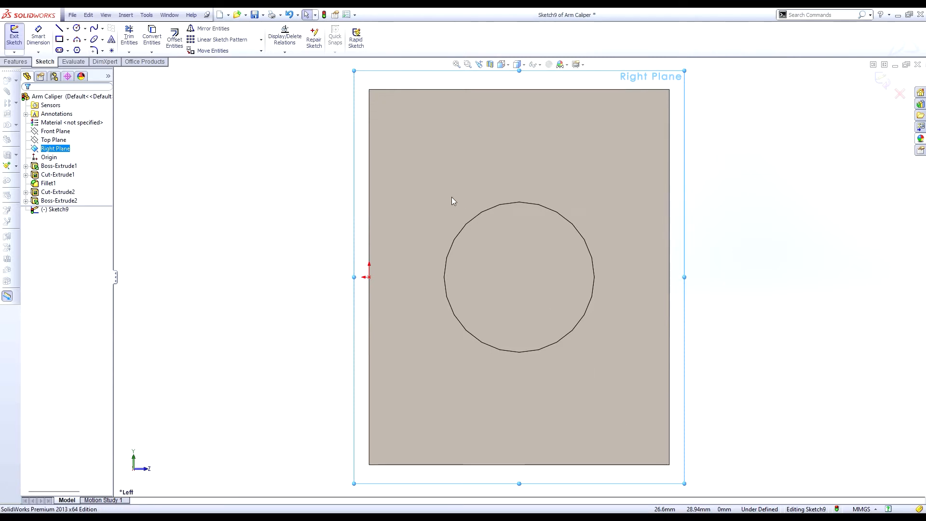
click(483, 221)
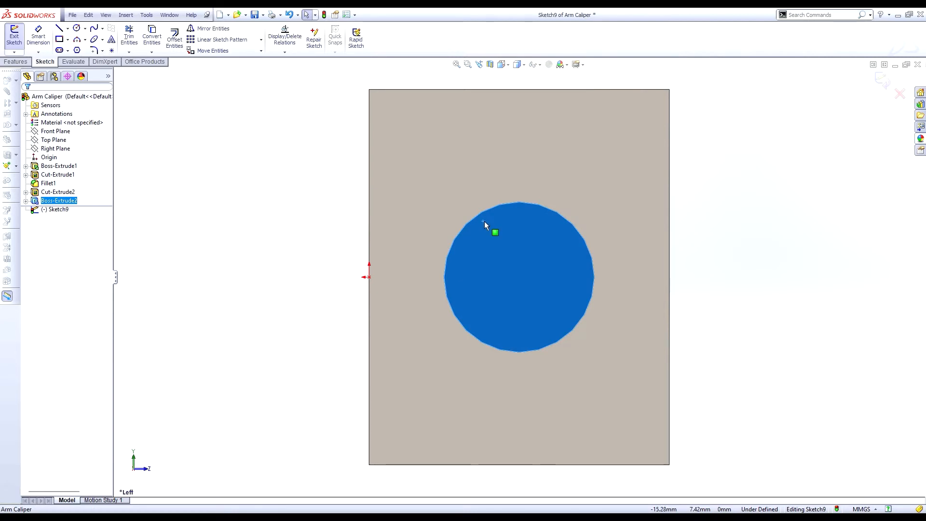
middle_drag(603, 238, 552, 242)
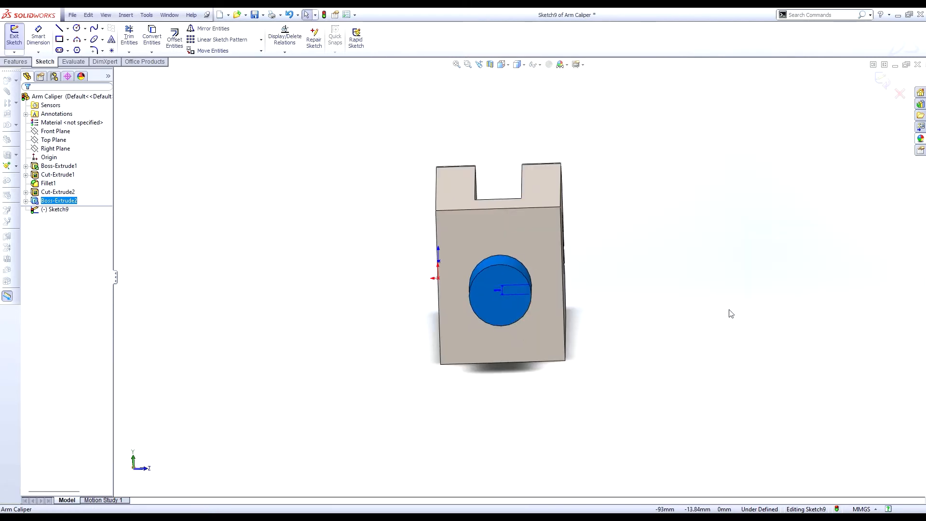
click(708, 278)
middle_drag(710, 281, 418, 343)
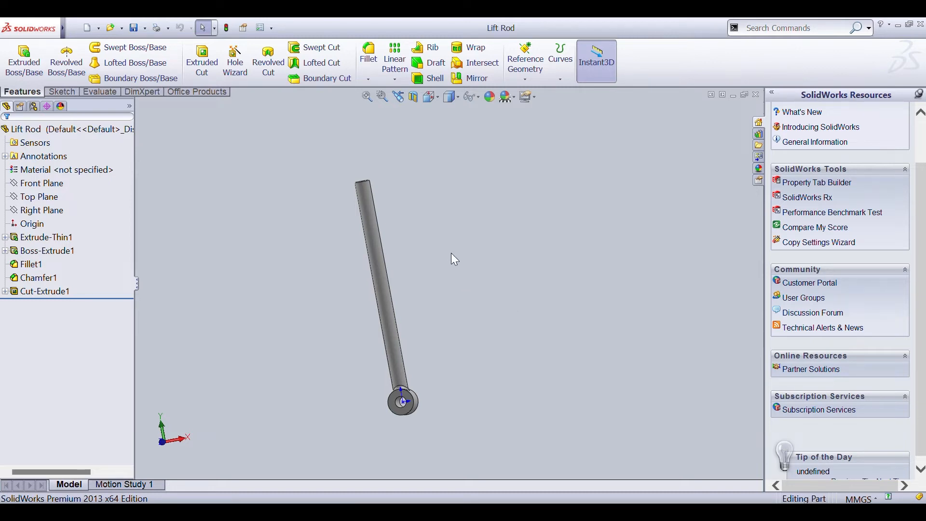
- Examine the Lift Rod part from several sides, including the long rod, the cylindrical end with its hole and the fillet joining them
scroll(454, 259, down, 2)
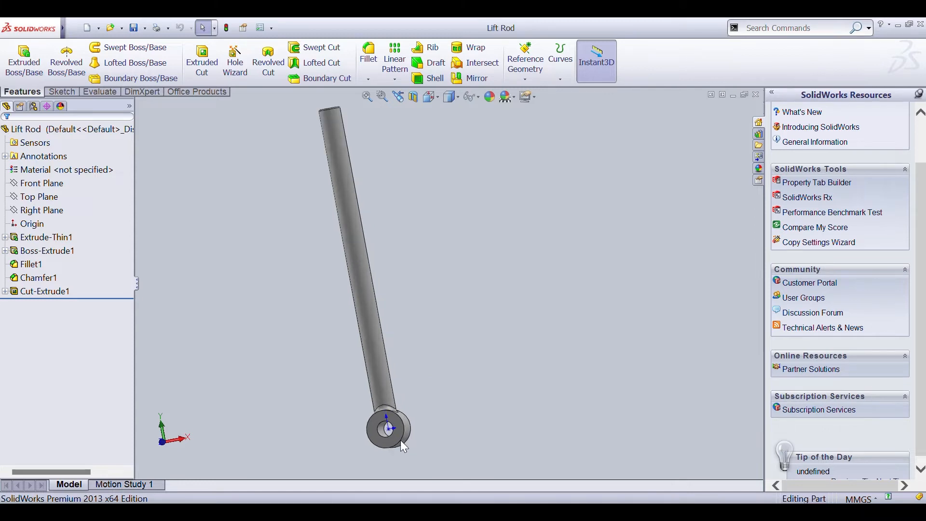
middle_drag(434, 439, 383, 434)
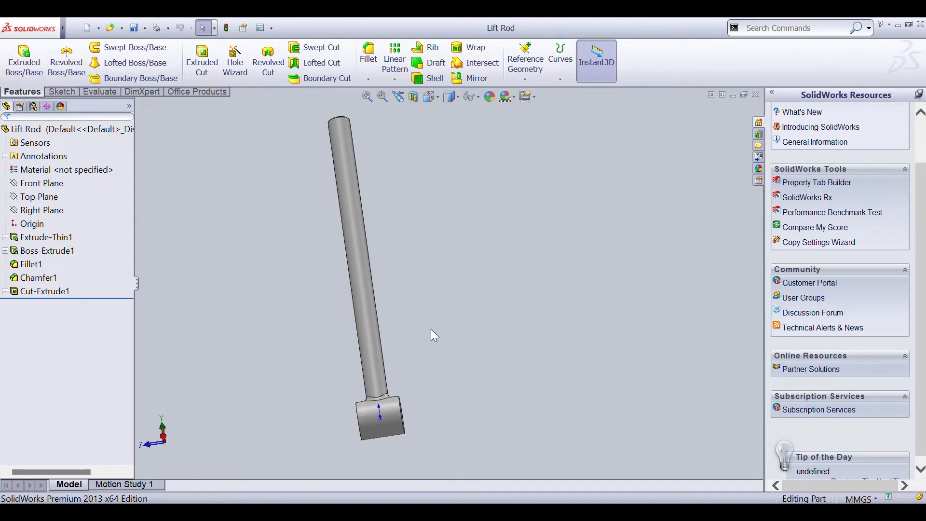
middle_drag(427, 329, 568, 374)
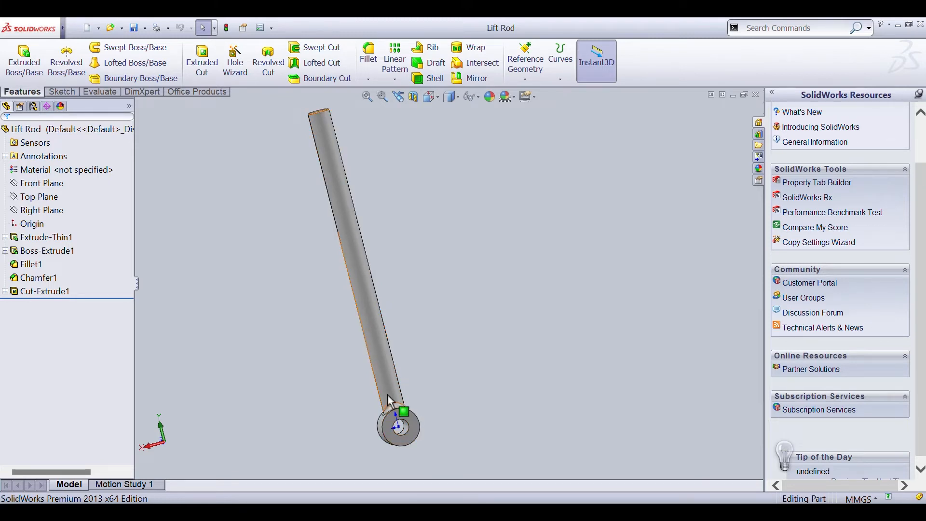
middle_drag(494, 388, 367, 392)
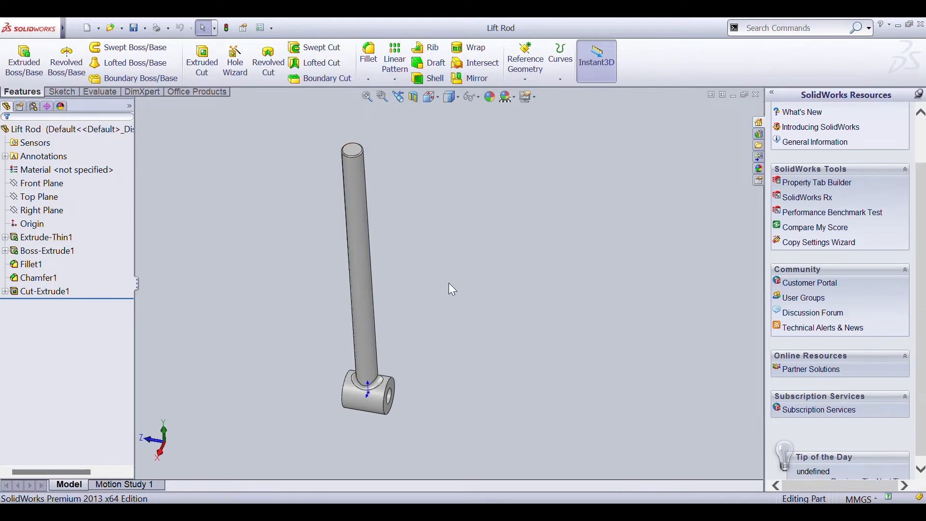
middle_drag(453, 289, 448, 332)
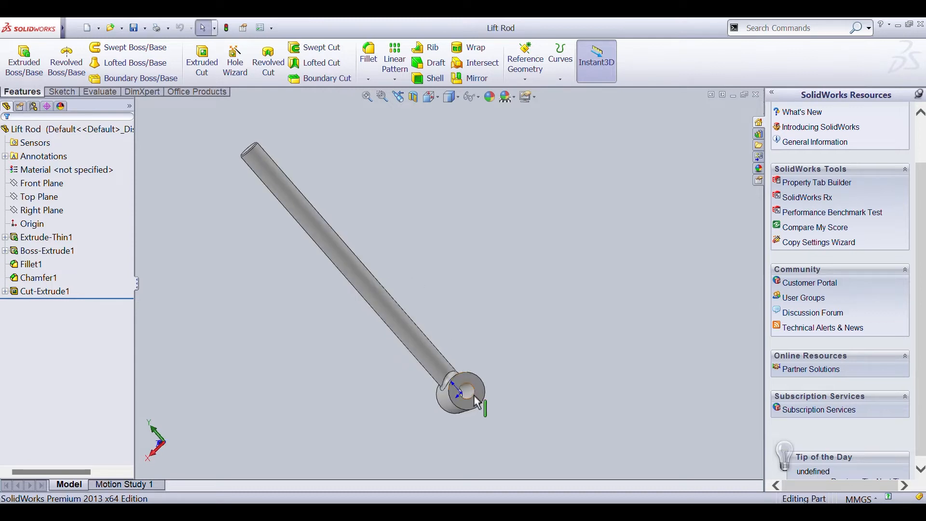
scroll(474, 395, down, 3)
middle_drag(474, 377, 528, 376)
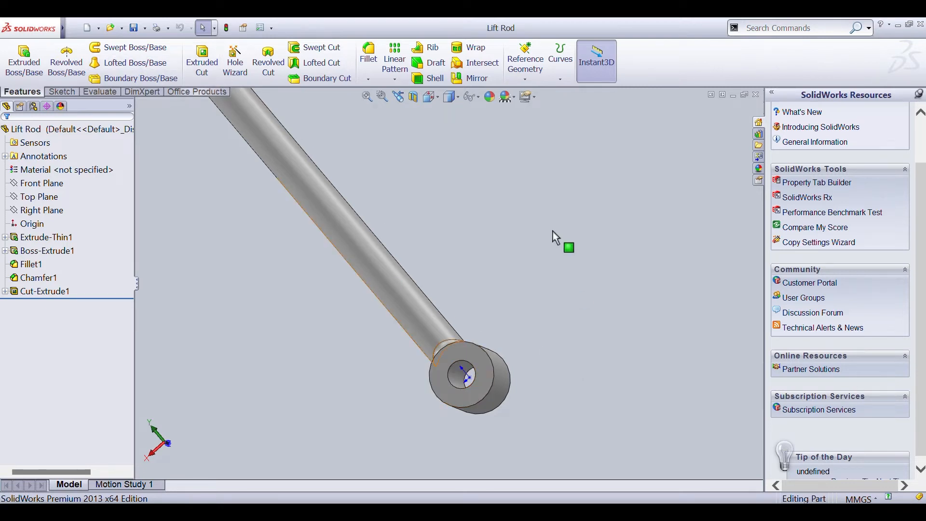
middle_drag(597, 272, 561, 227)
scroll(397, 221, up, 3)
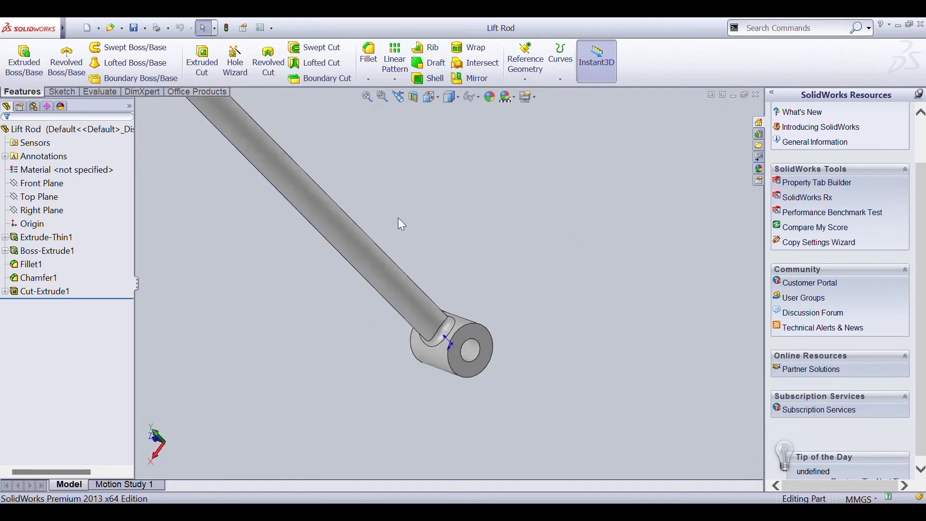
middle_drag(380, 180, 463, 188)
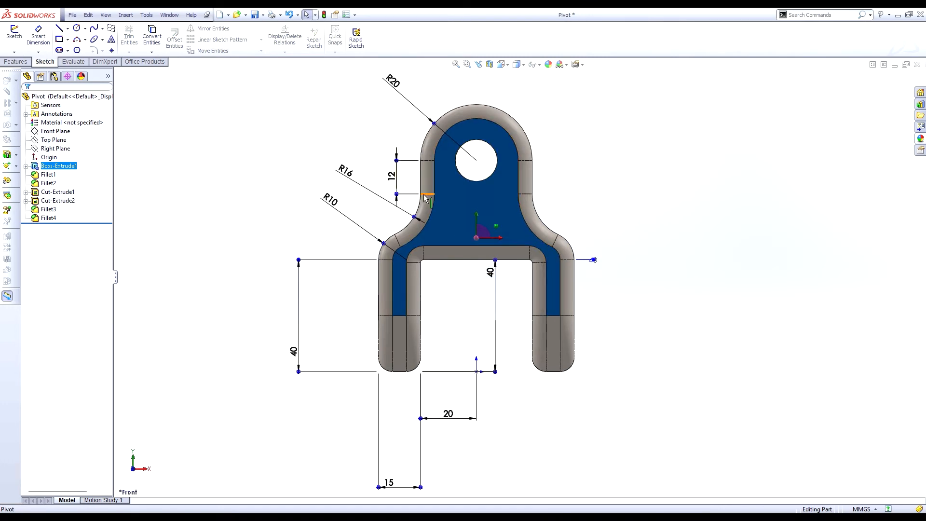
- Examine the dimensions of the Pivot's base profile, from the rounded upper lug down to the two legs
scroll(453, 222, down, 3)
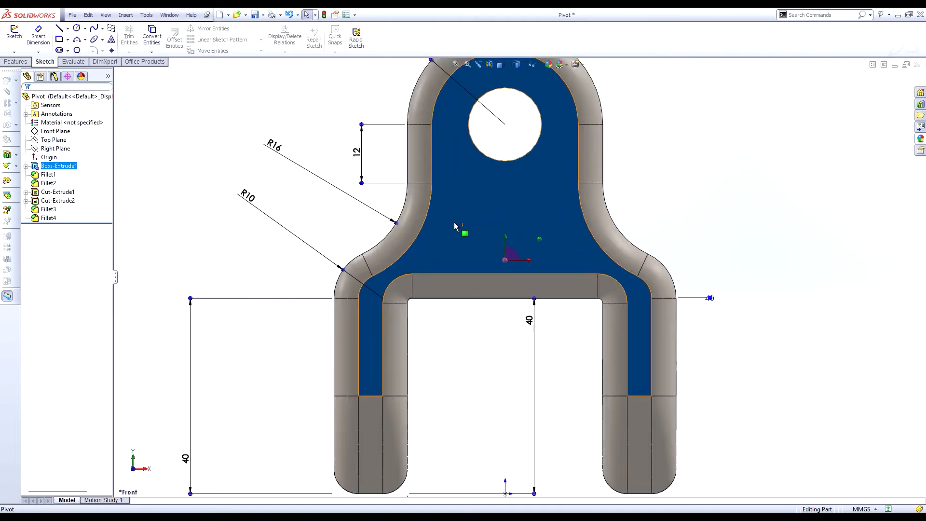
scroll(437, 231, up, 1)
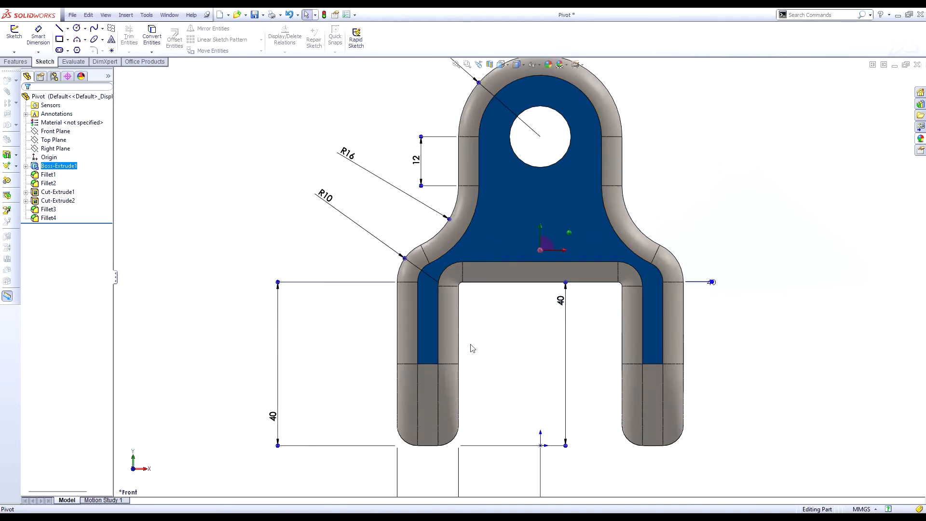
scroll(472, 348, up, 1)
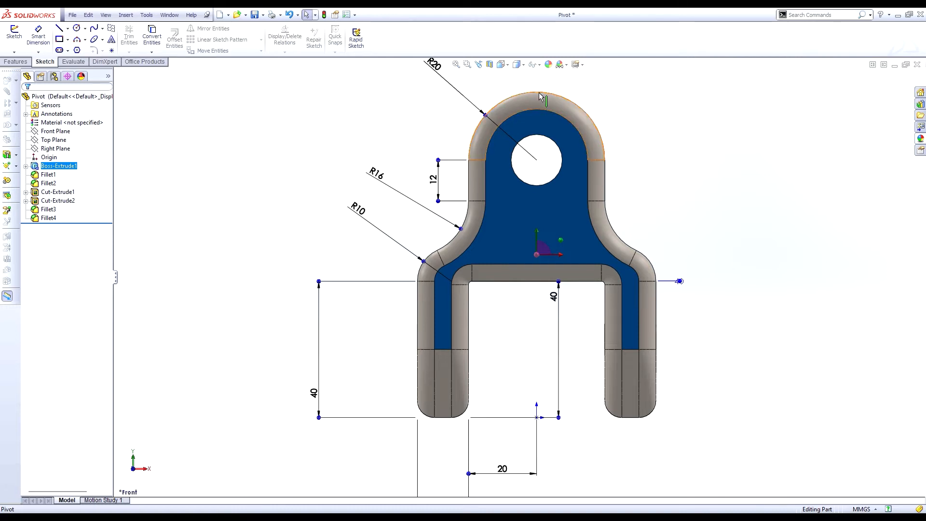
scroll(551, 95, up, 3)
scroll(459, 450, down, 5)
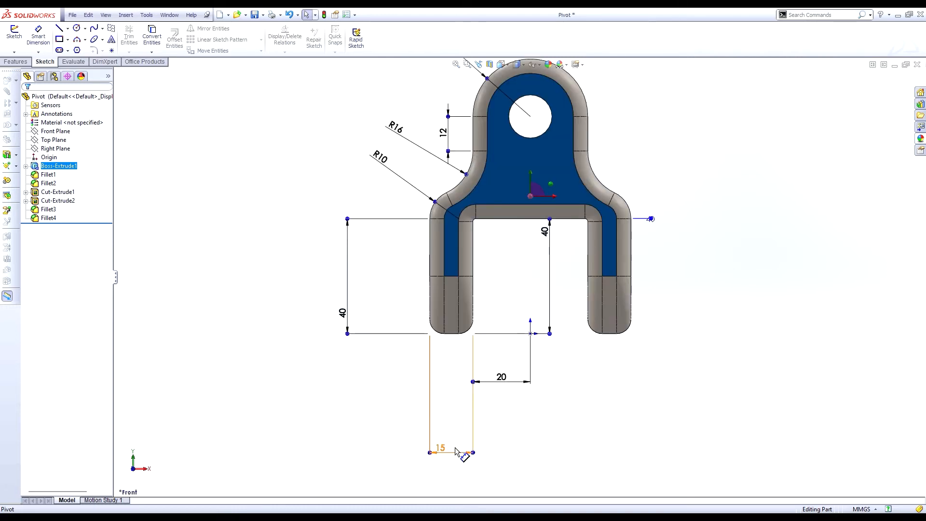
scroll(482, 434, down, 3)
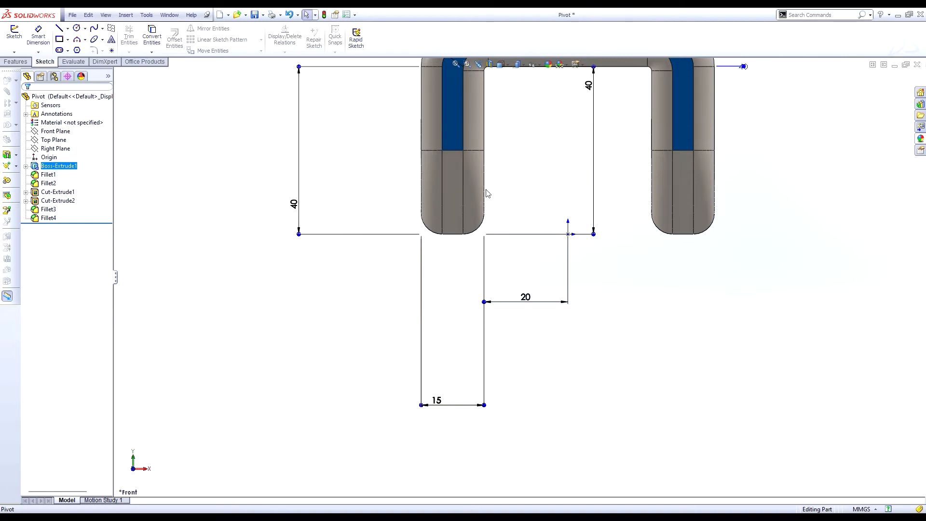
scroll(492, 203, up, 4)
scroll(579, 155, down, 3)
scroll(512, 202, up, 2)
scroll(501, 84, down, 1)
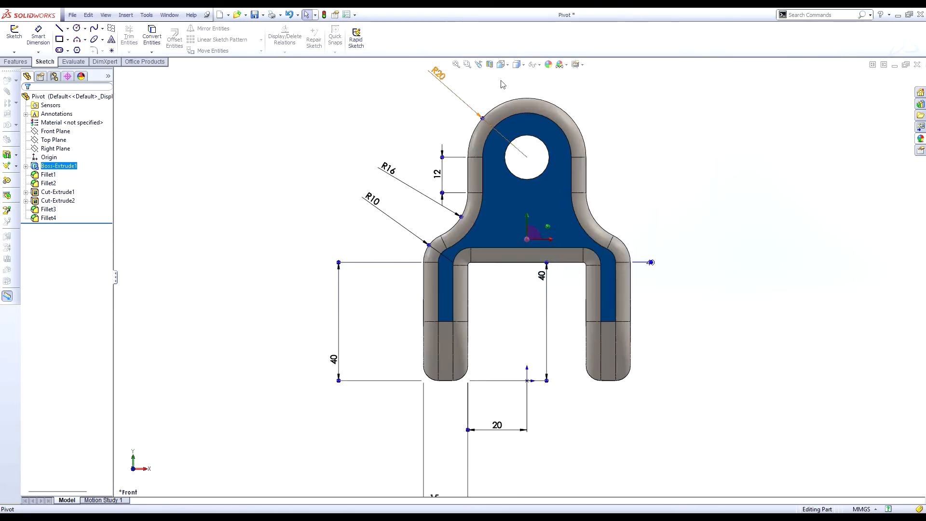
- Start a new sketch on the Pivot's front face and clear the face selection
click(154, 41)
click(525, 176)
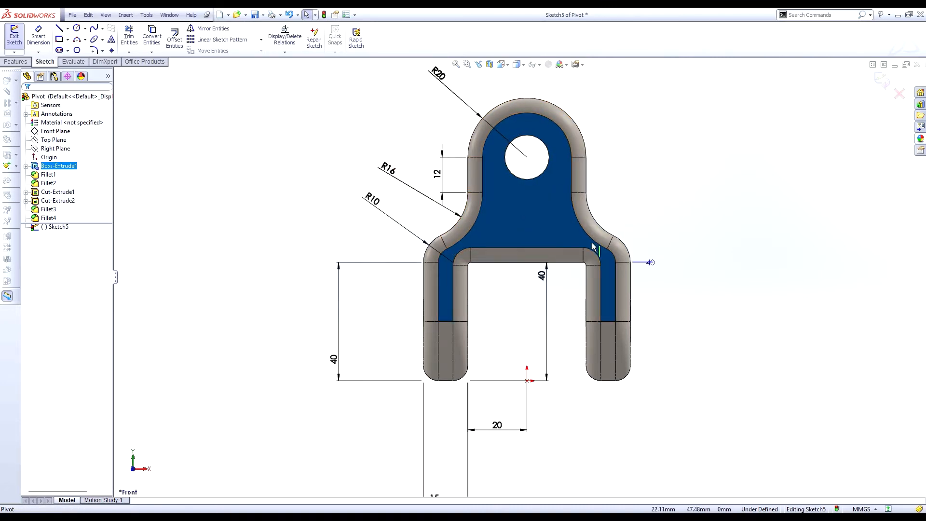
click(14, 61)
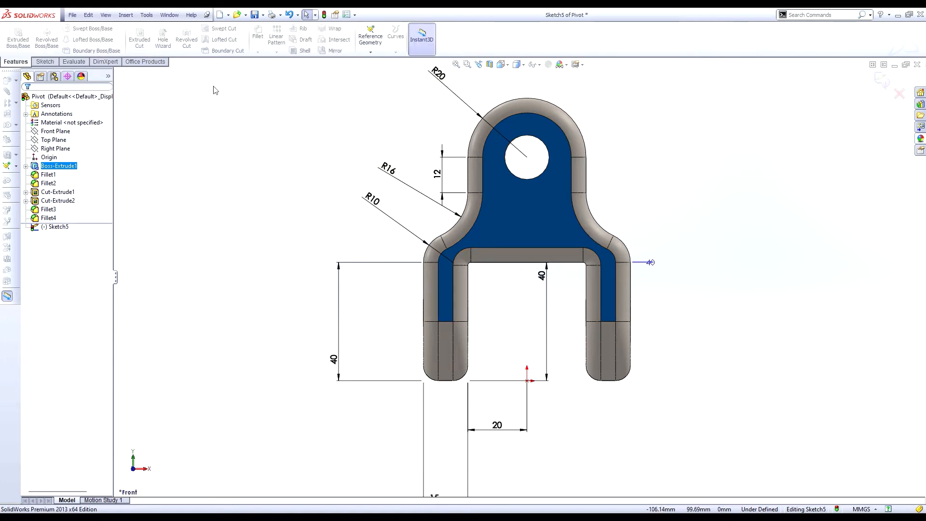
click(630, 198)
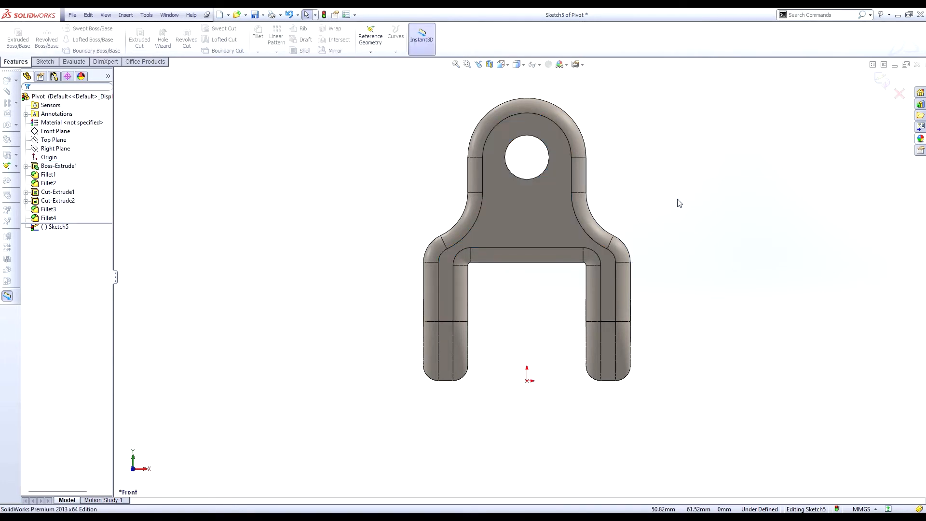
- View the Pivot normal to its Right Plane and inspect the side profile with the hole through the legs
middle_drag(643, 202, 646, 194)
click(549, 206)
key(ctrl+8)
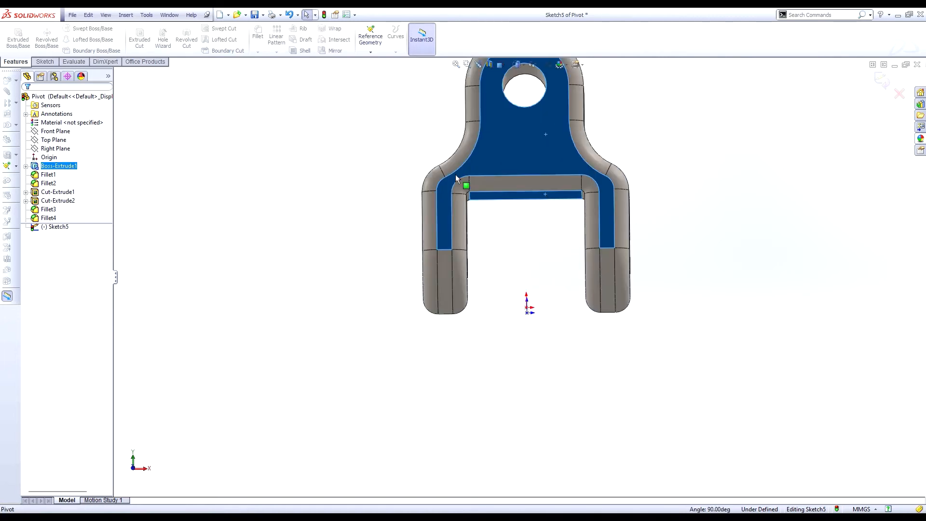
click(55, 149)
key(ctrl+7)
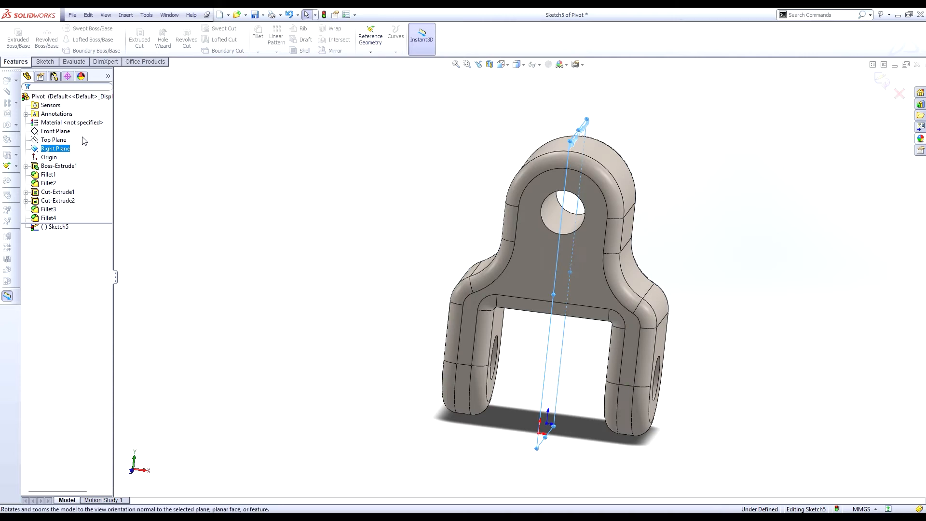
key(ctrl+8)
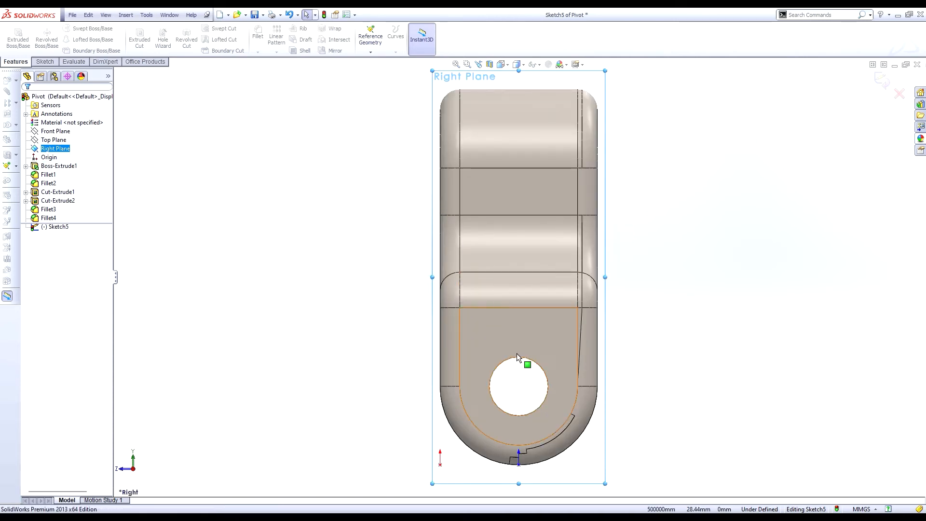
click(48, 60)
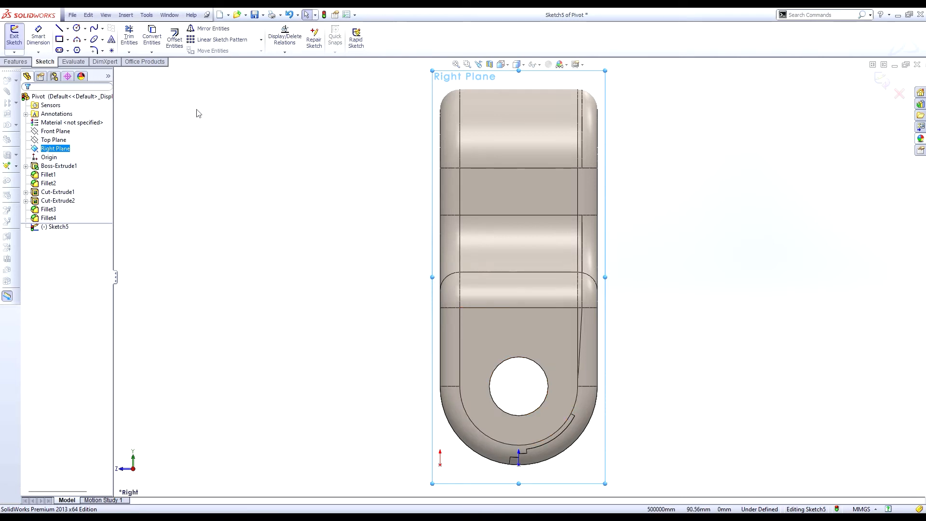
- View the Pivot normal to its Front Plane and inspect the hole and rounded outline of the upper lug
middle_drag(211, 116, 486, 209)
click(54, 132)
click(84, 125)
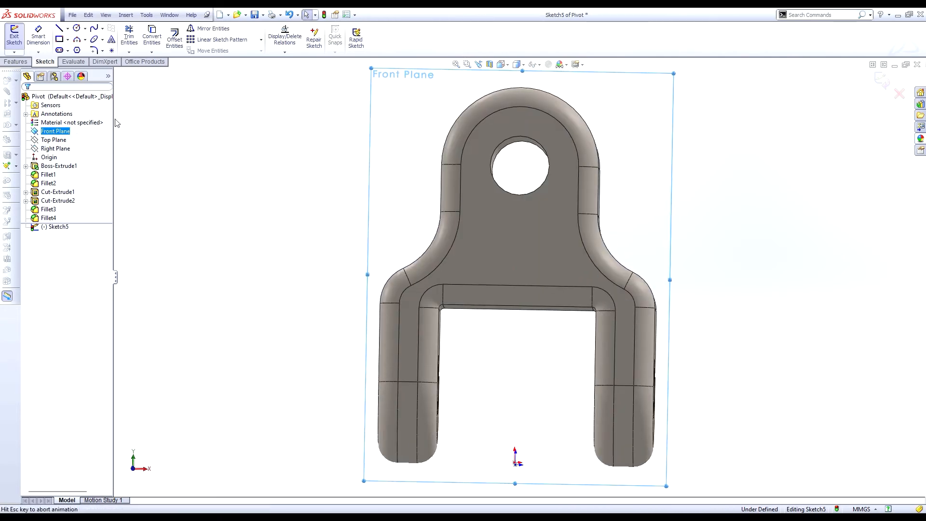
scroll(533, 182, down, 1)
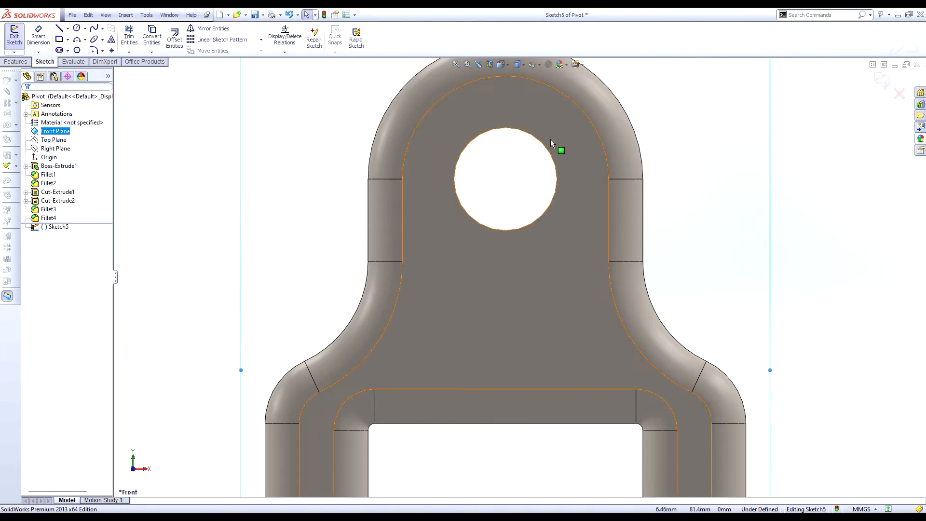
key(ctrl+7)
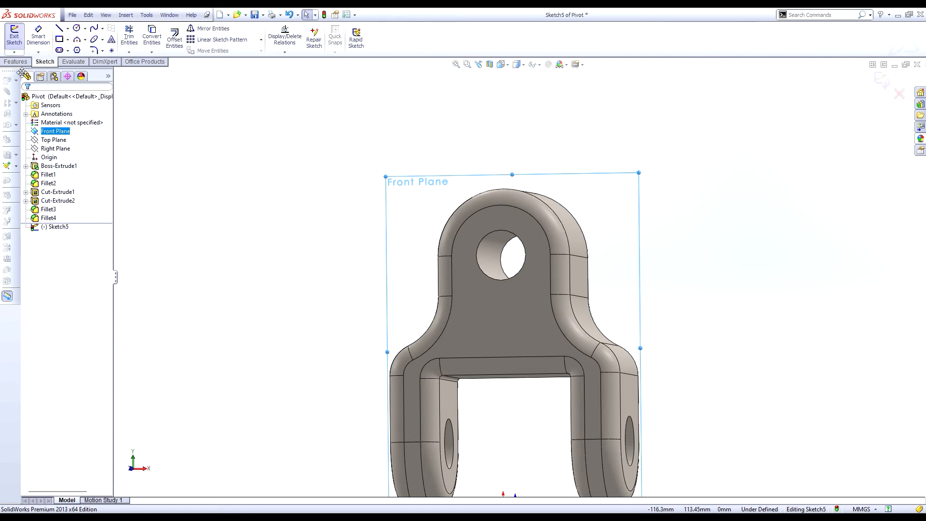
- Select the fillet at the Pivot's inner corner between leg and crosspiece and examine it from below and the side
click(15, 61)
scroll(521, 348, down, 2)
middle_drag(520, 349, 527, 290)
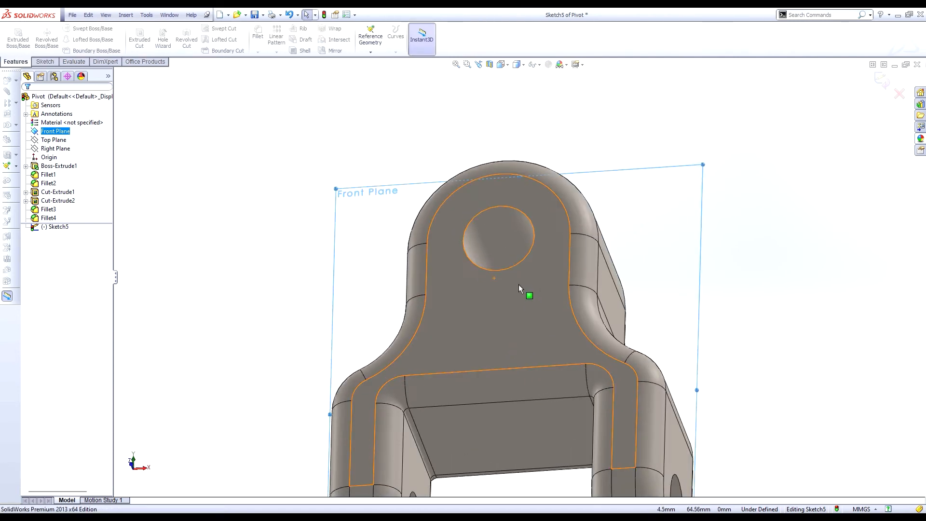
click(413, 424)
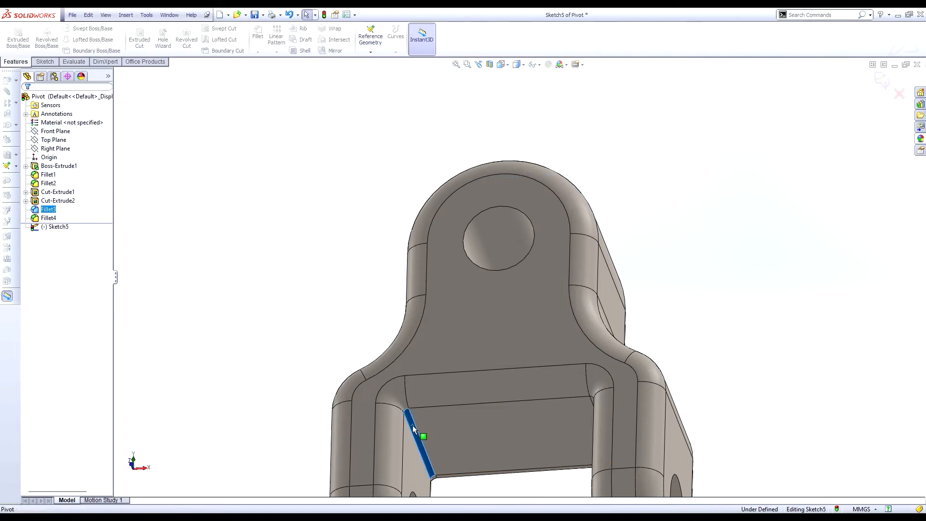
middle_drag(511, 431, 560, 324)
scroll(560, 325, up, 5)
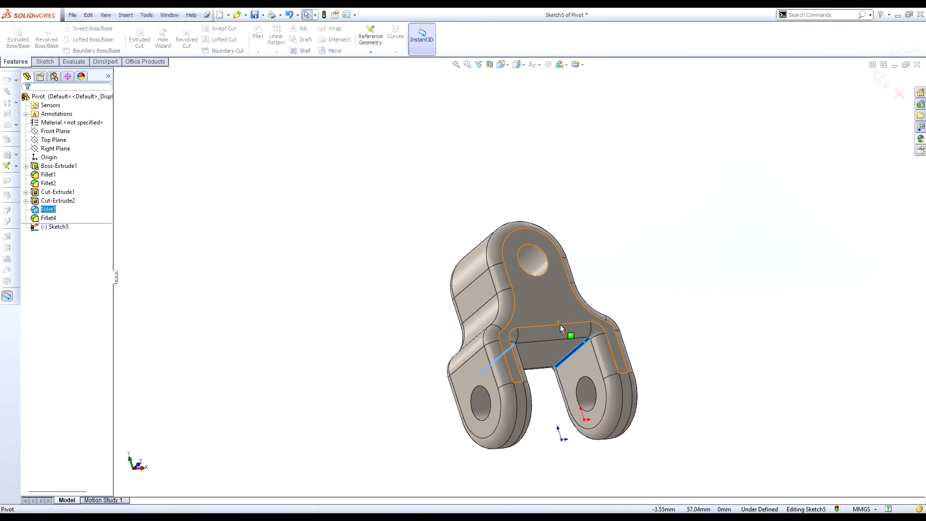
middle_drag(612, 271, 649, 314)
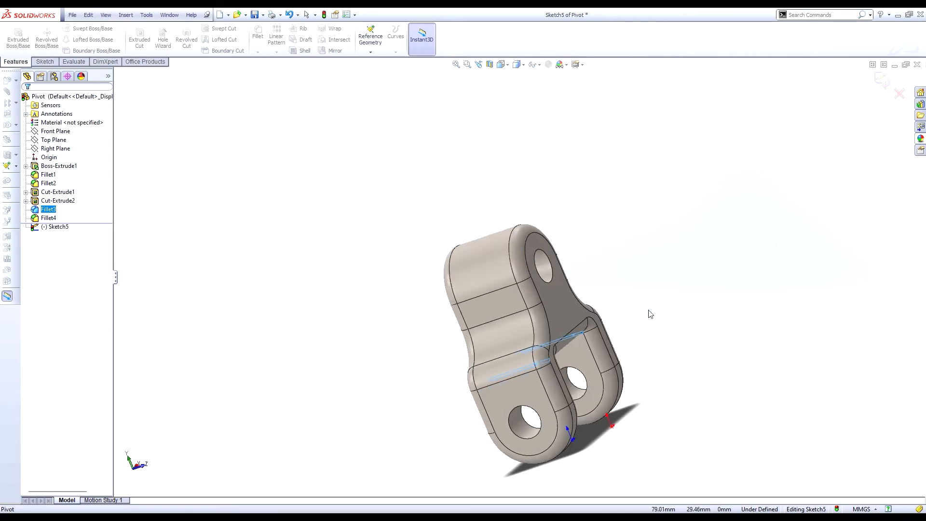
- Examine the fillets along the Pivot's outer front edges, from the upper lug down the curved shoulder to the leg
ctrl+click(536, 321)
middle_drag(475, 337, 574, 335)
click(575, 332)
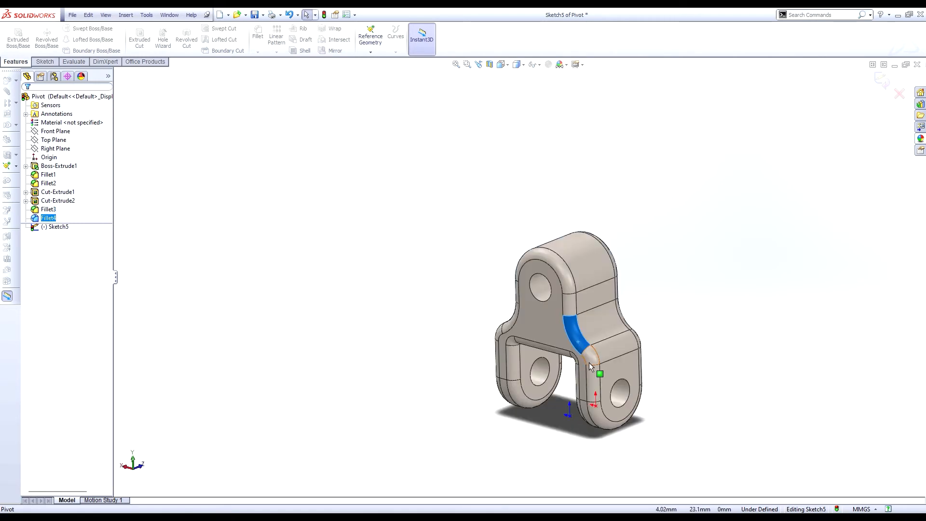
click(592, 360)
click(598, 416)
click(560, 268)
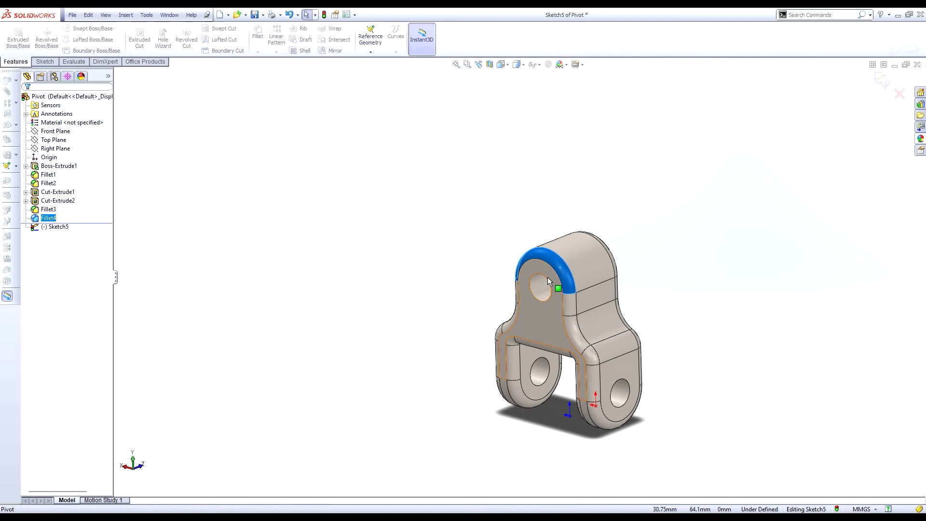
click(515, 315)
middle_drag(715, 328, 546, 314)
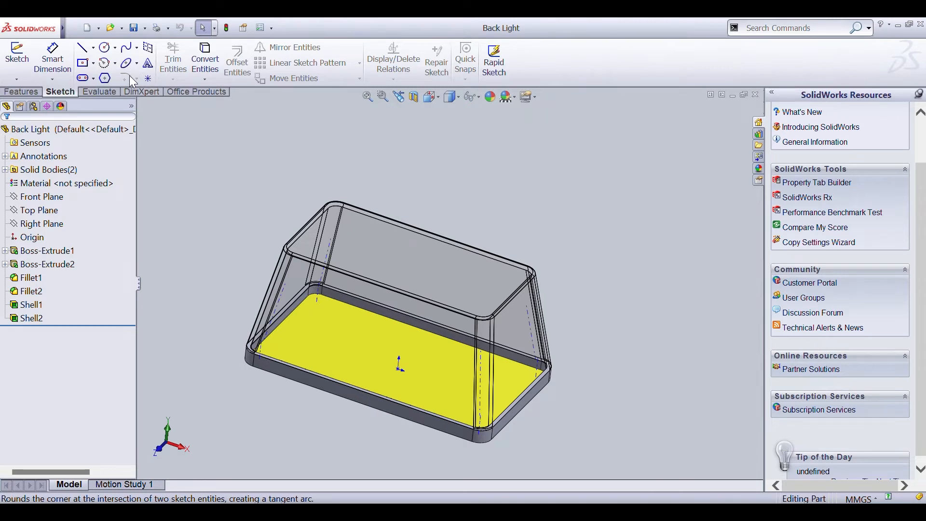
- Review the feature and sketch commands available for modelling the Back Light part
click(22, 93)
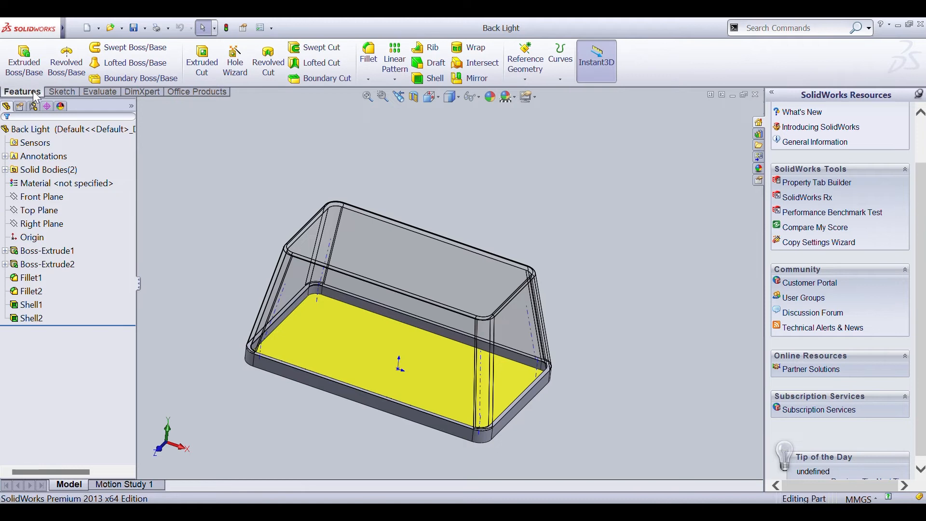
click(59, 93)
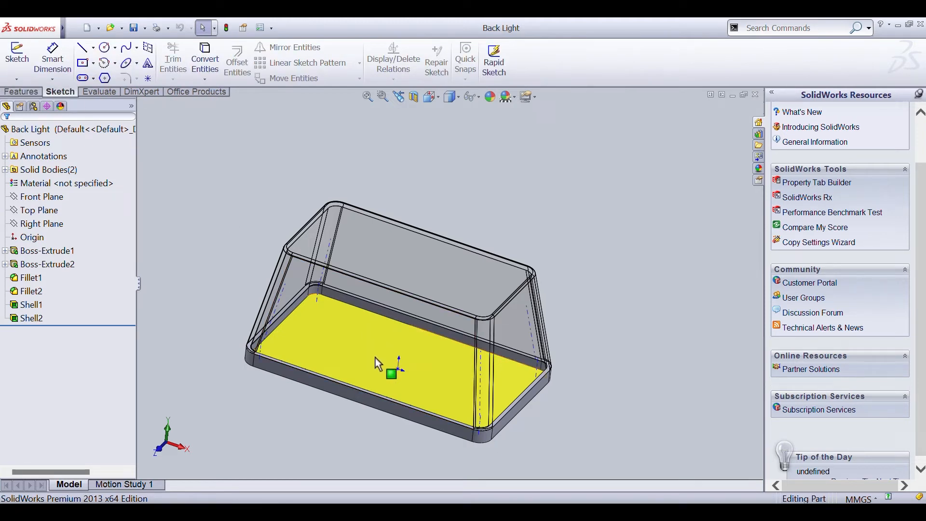
click(386, 333)
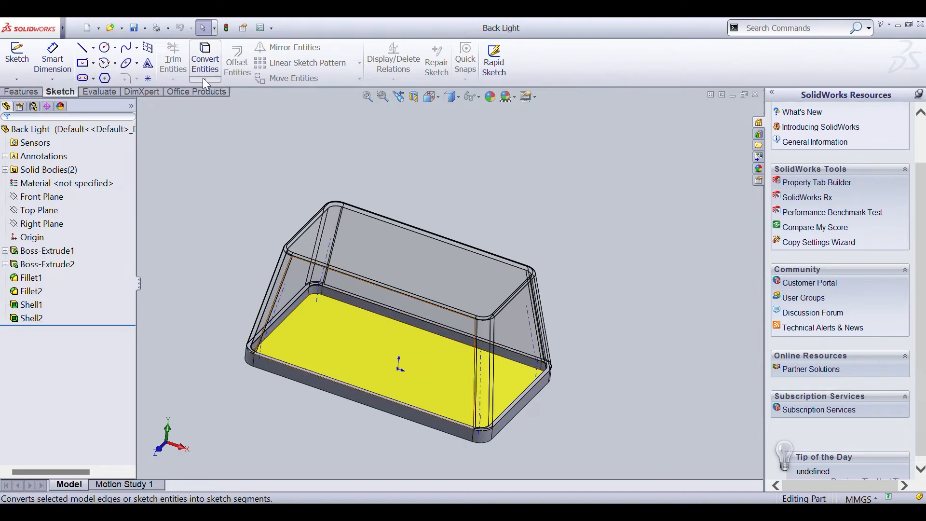
click(22, 91)
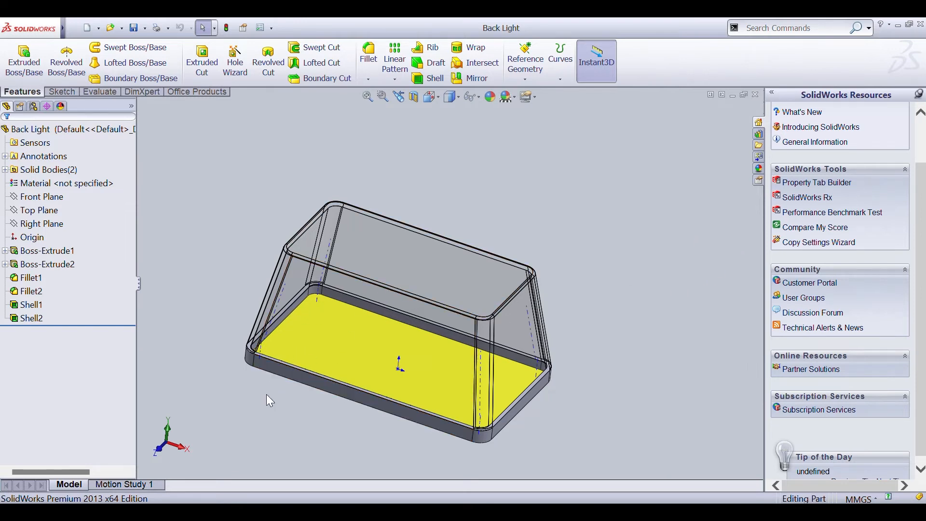
- Examine the Back Light from below and from the side, including its base plate and transparent tapered cover
middle_drag(269, 397, 473, 455)
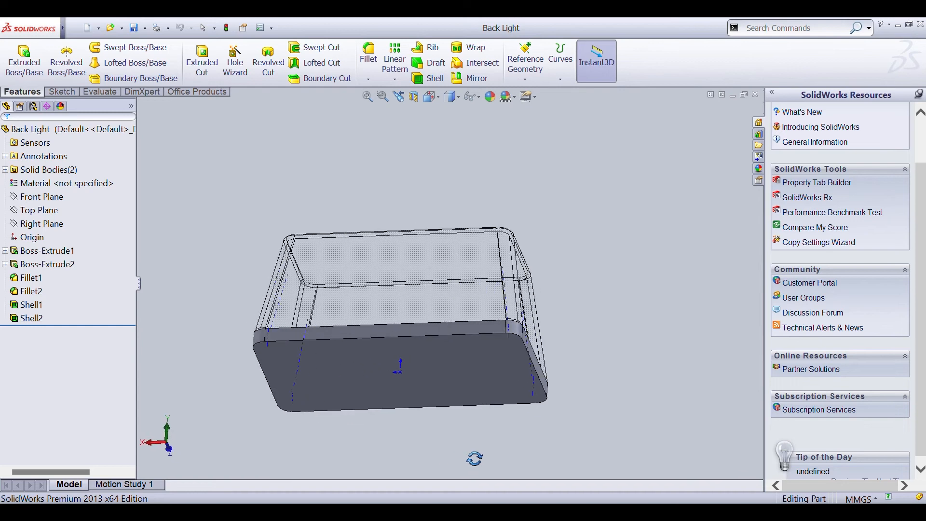
middle_drag(500, 404, 511, 369)
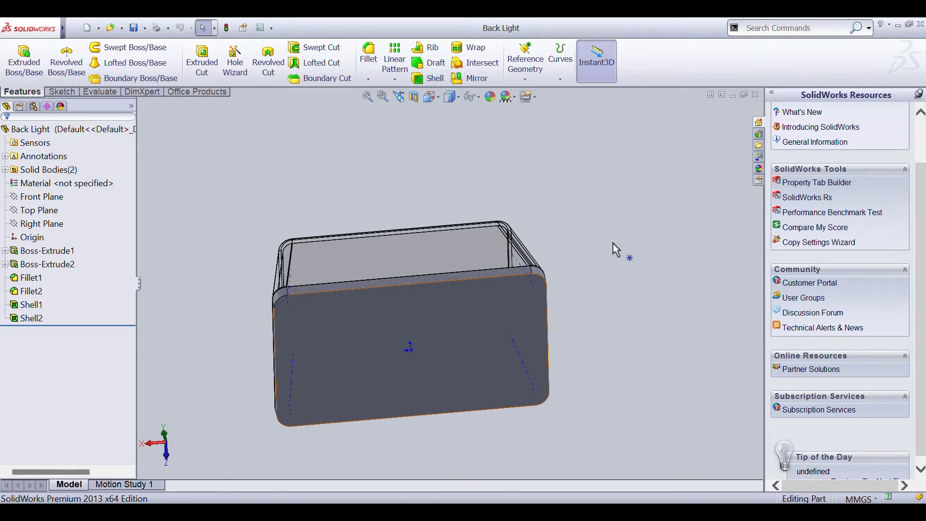
middle_drag(614, 250, 669, 292)
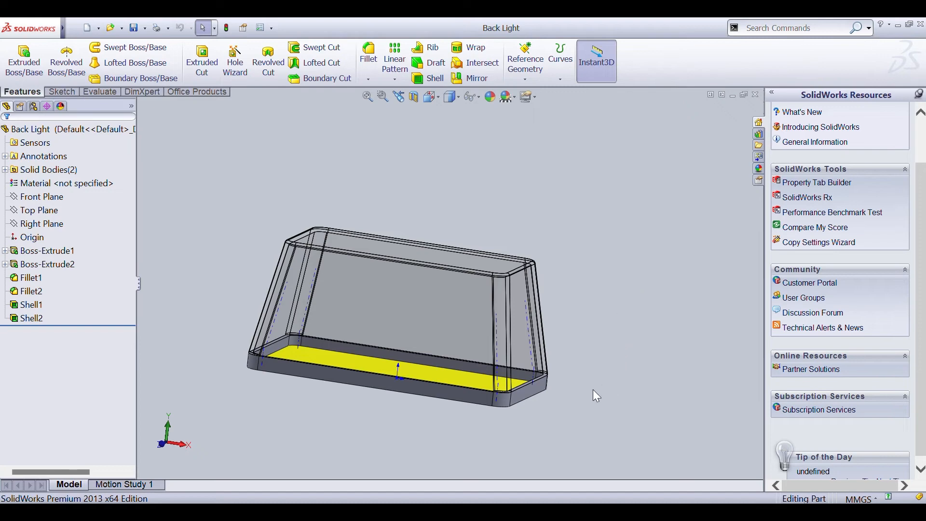
middle_drag(616, 269, 602, 320)
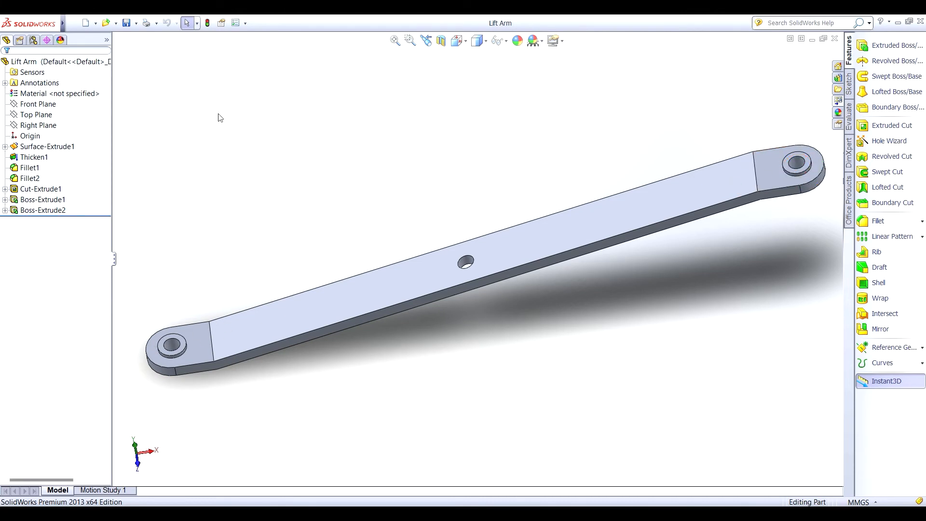
- Inspect the raised end boss on the Lift Arm and the dimensions of the Lift Arm 2's cylindrical boss
click(179, 340)
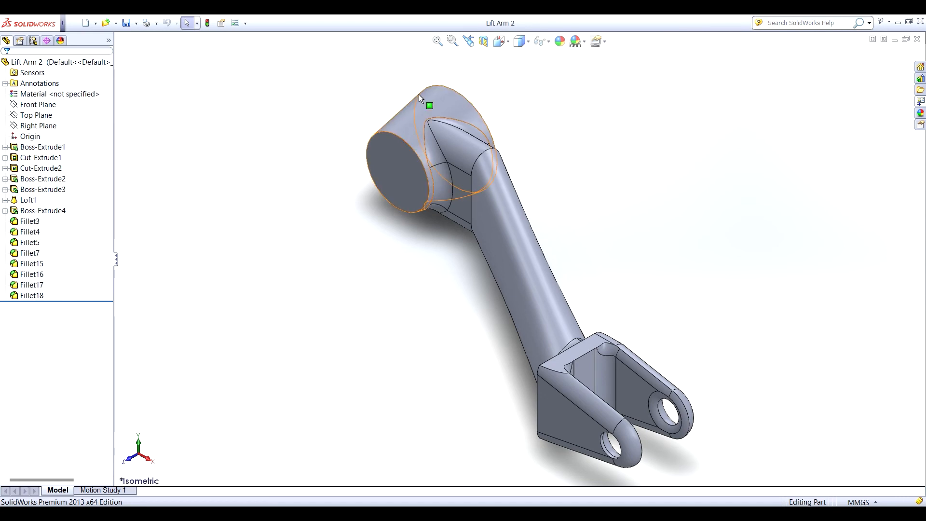
double_click(380, 167)
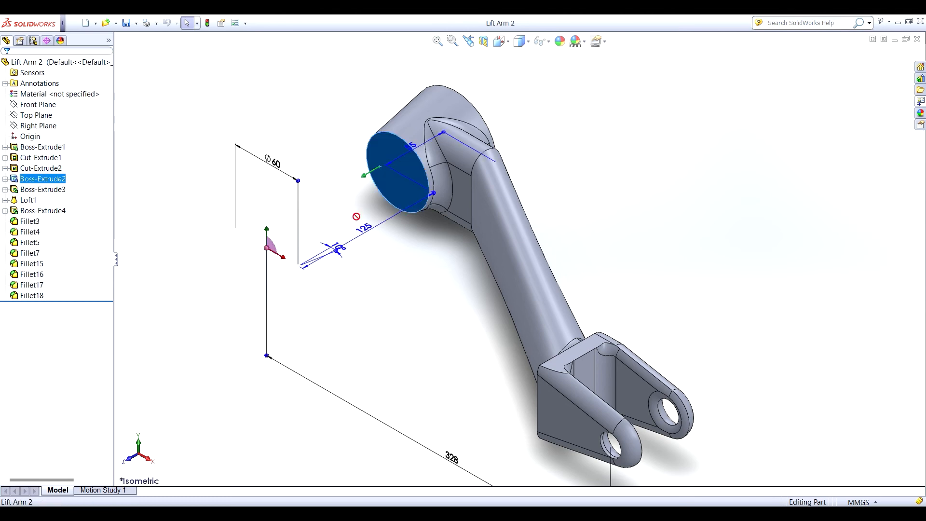
click(408, 273)
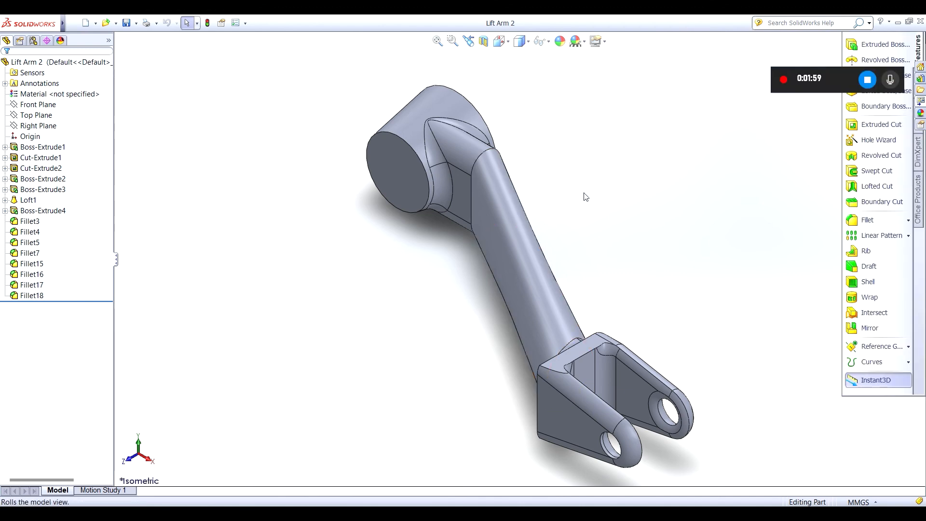
- Examine the Lift Arm 2 from several sides, including the cylindrical head, angled arm and forked end
middle_drag(585, 197, 672, 153)
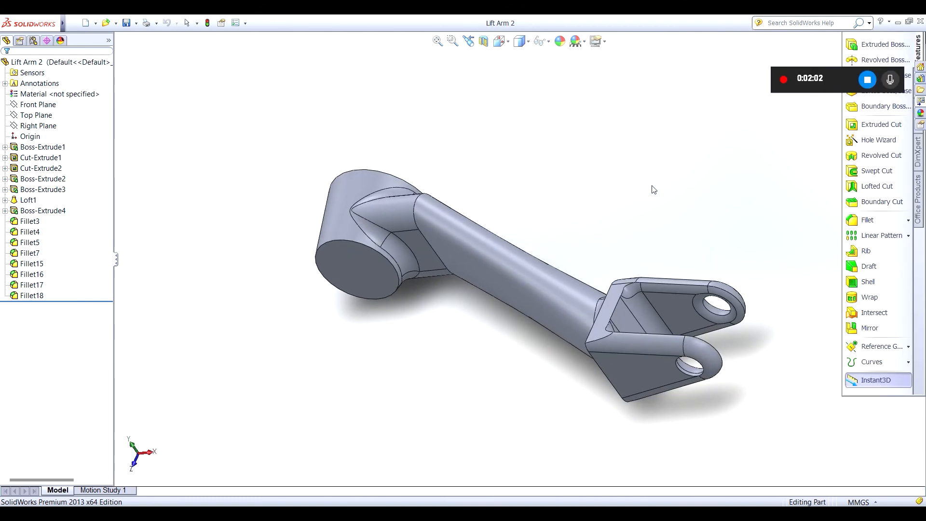
middle_drag(693, 222, 781, 246)
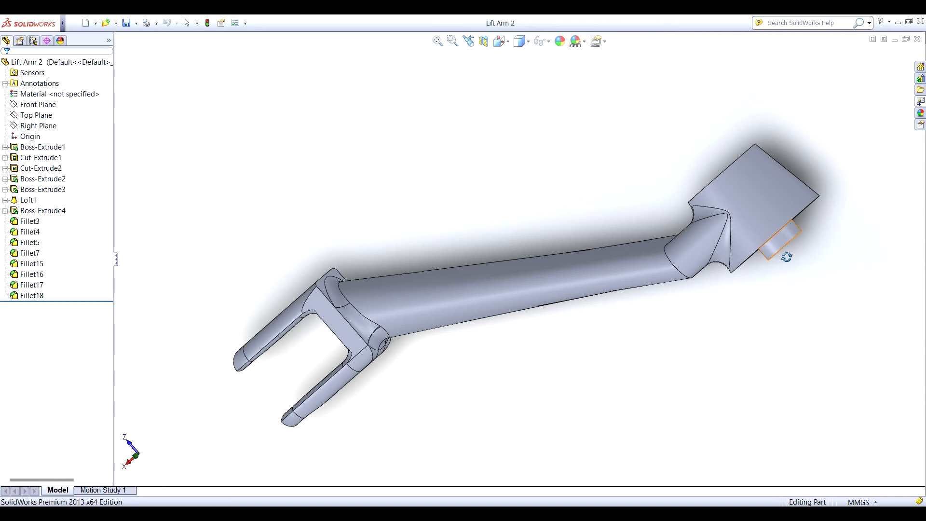
drag(785, 256, 800, 261)
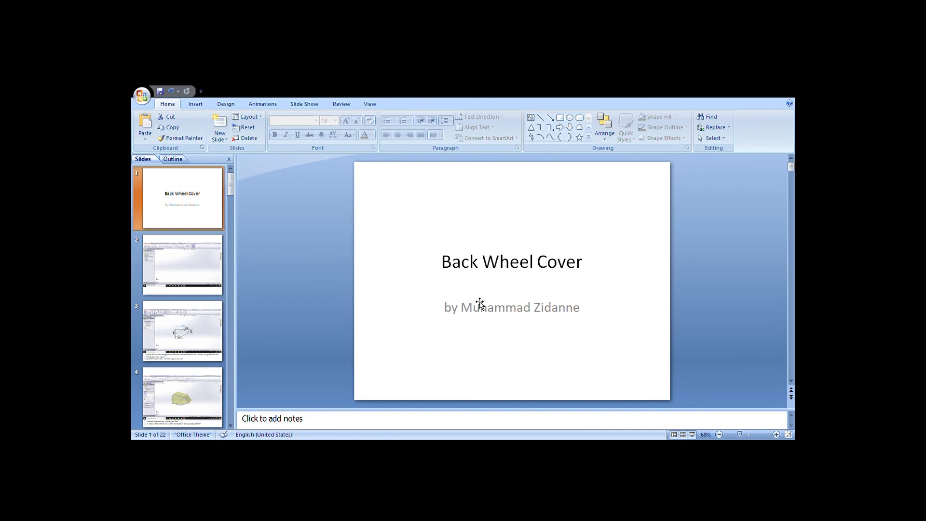
- Switch to PowerPoint and read slides 2 to 5 of the Back Wheel Cover presentation, covering the profile sketch, boss extrusion and corner fillets
click(214, 265)
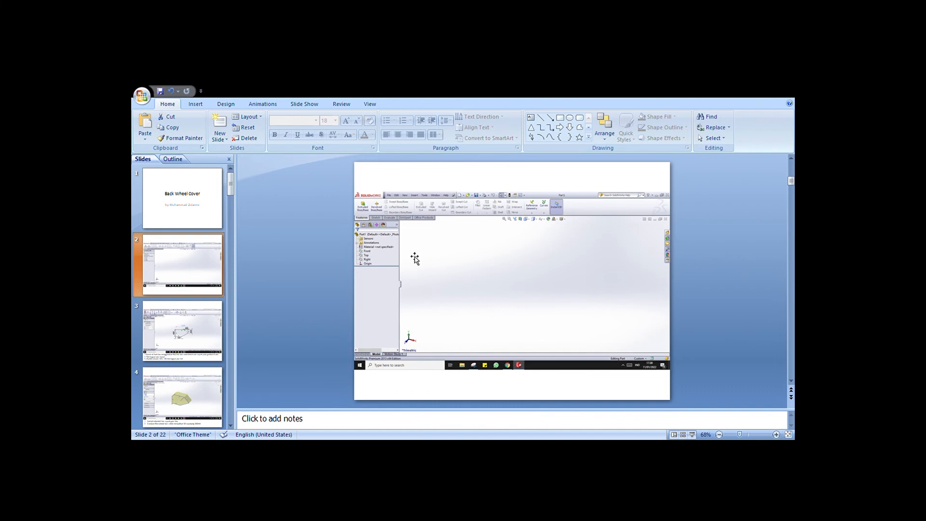
click(187, 317)
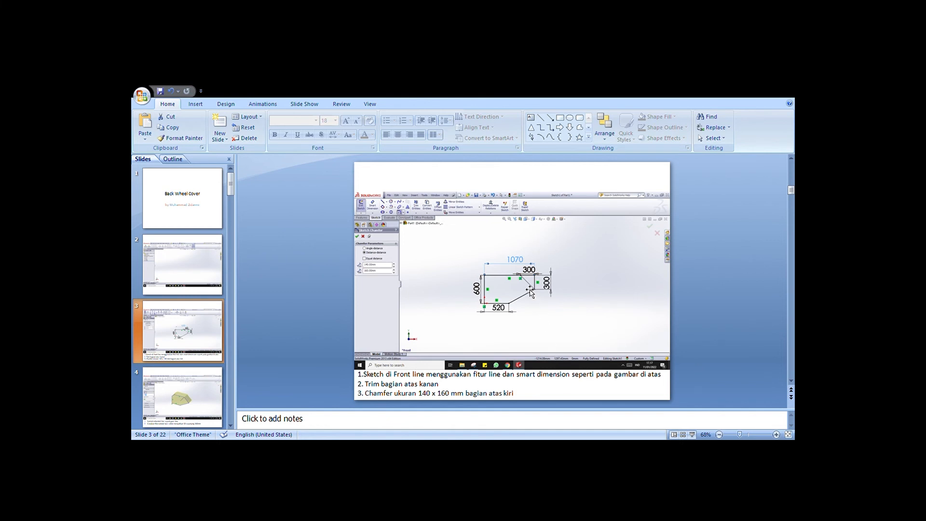
click(190, 388)
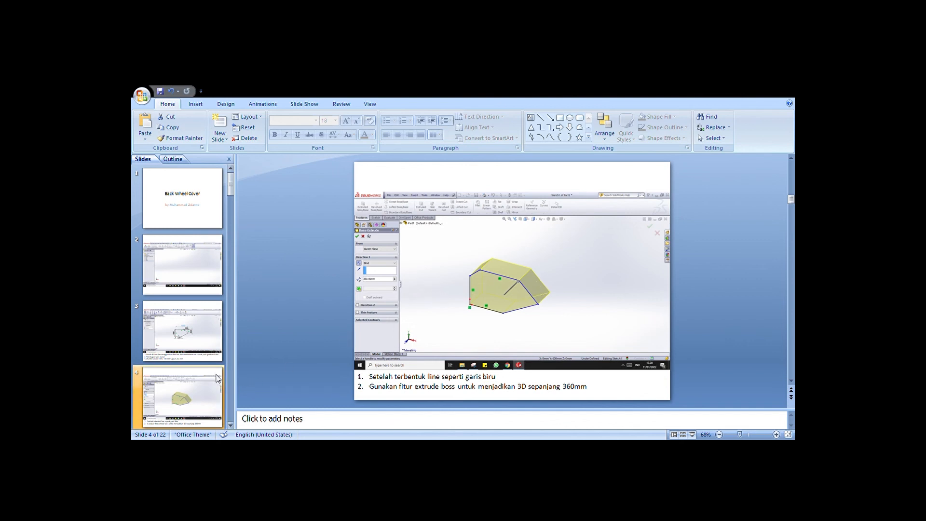
scroll(214, 379, down, 1)
click(181, 377)
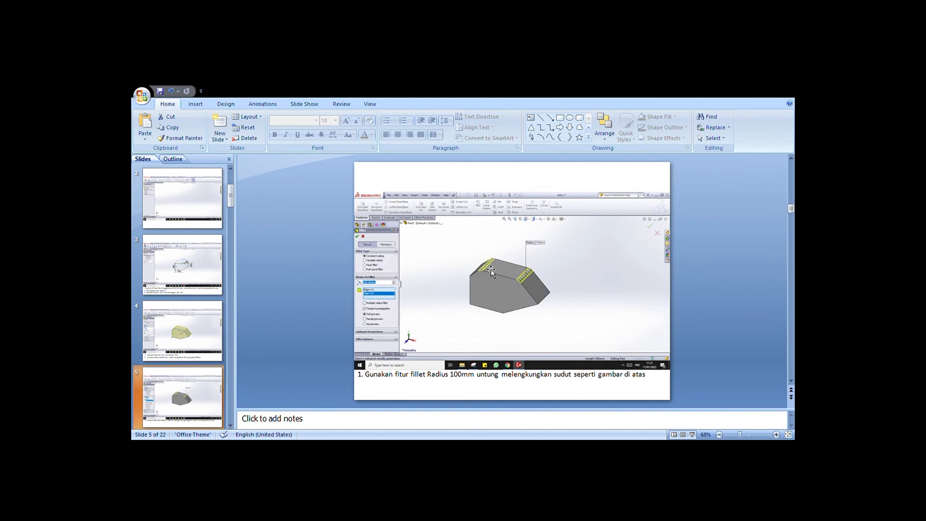
- Read slides 6 to 9 of the Back Wheel Cover presentation, covering the edge fillet, shell, rectangle sketch and rectangle extrusion
scroll(189, 373, down, 1)
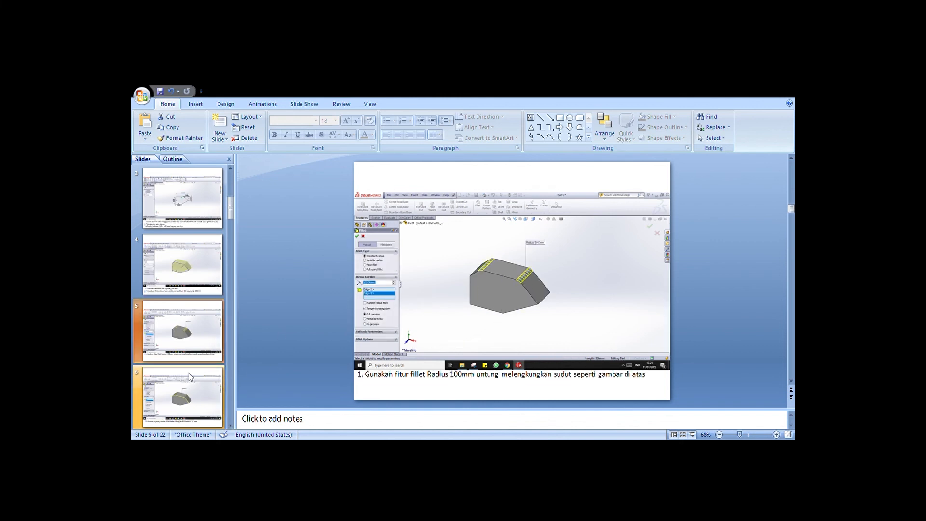
click(189, 380)
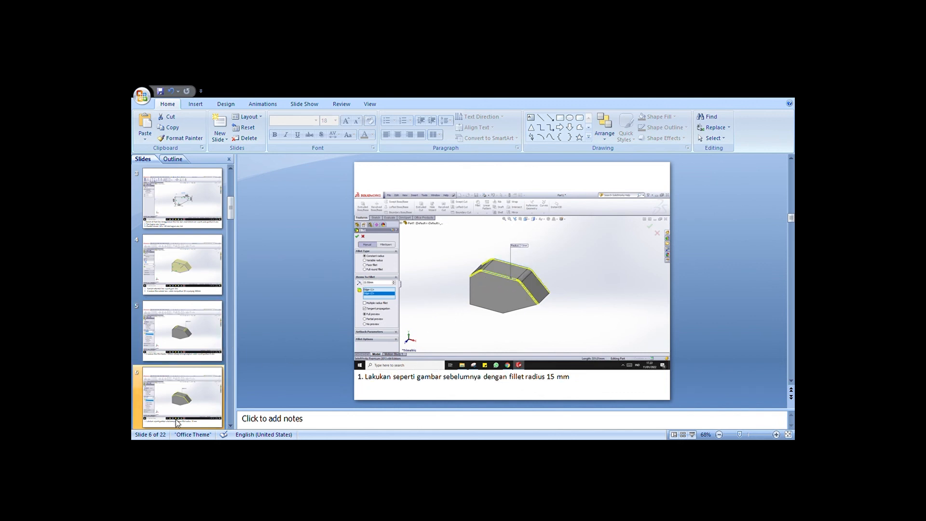
scroll(180, 415, down, 1)
click(183, 397)
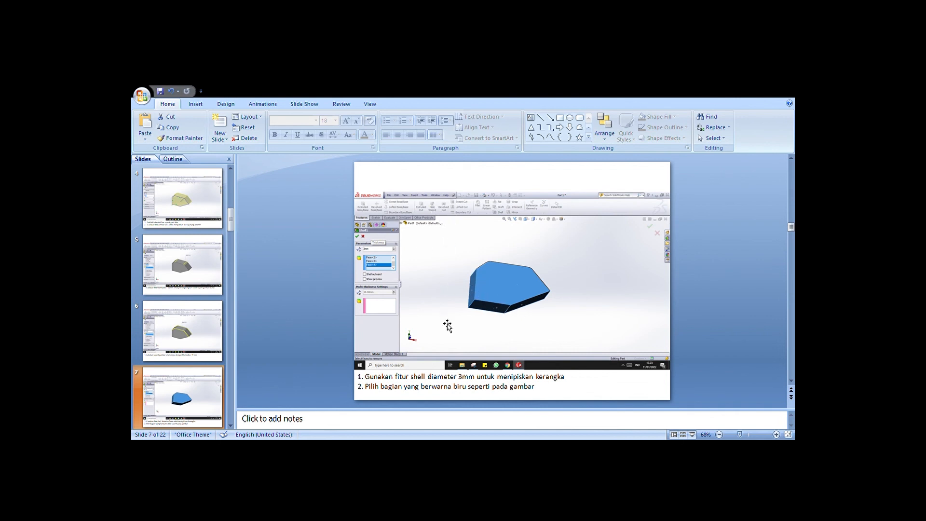
scroll(175, 385, down, 1)
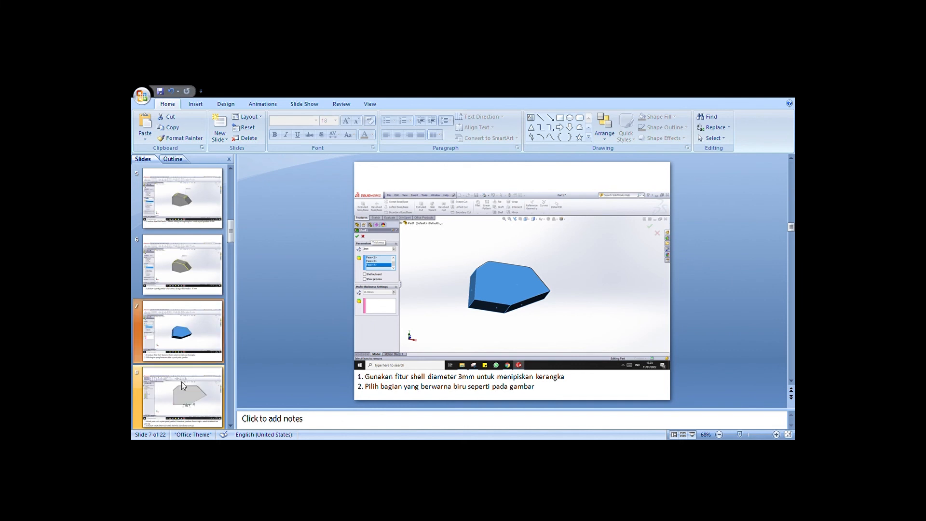
click(181, 380)
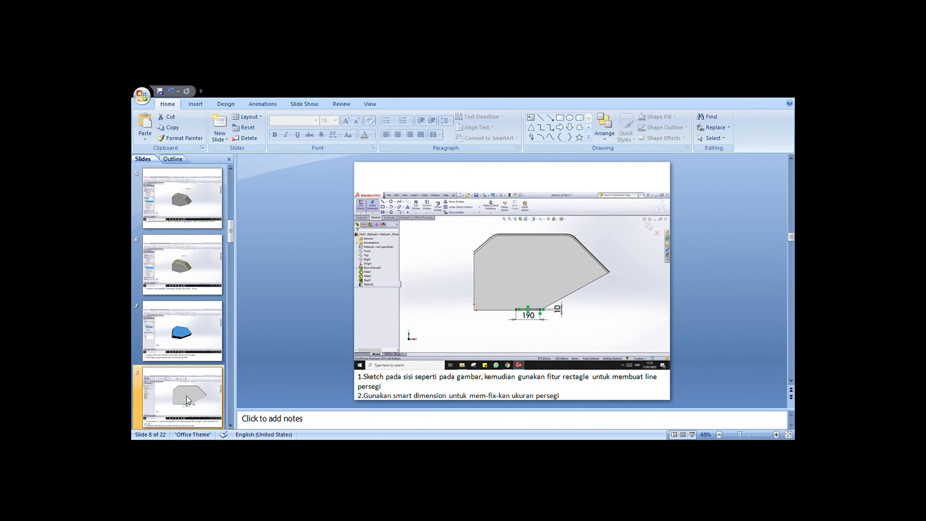
scroll(187, 396, down, 1)
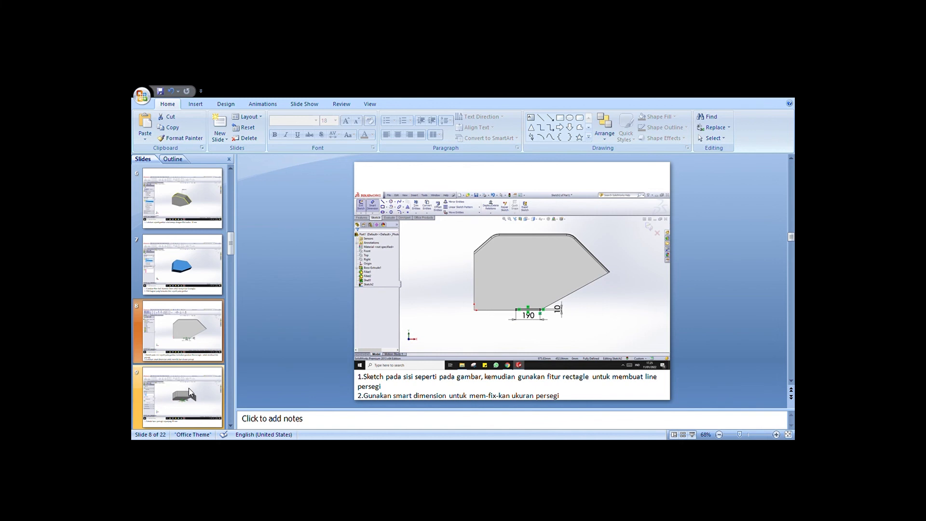
click(190, 387)
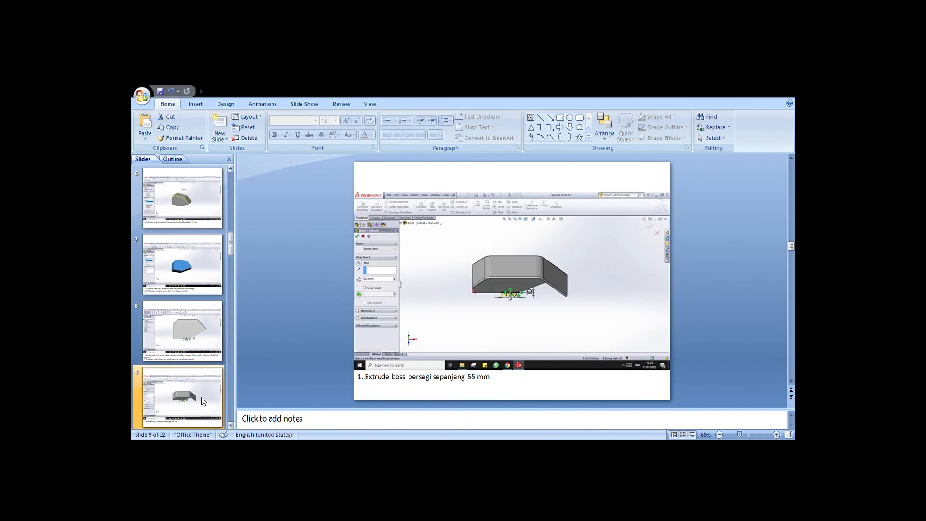
- Read slides 10 and 11 of the Back Wheel Cover presentation, covering the converted and offset edge lines and their boss extrusion
scroll(185, 398, down, 1)
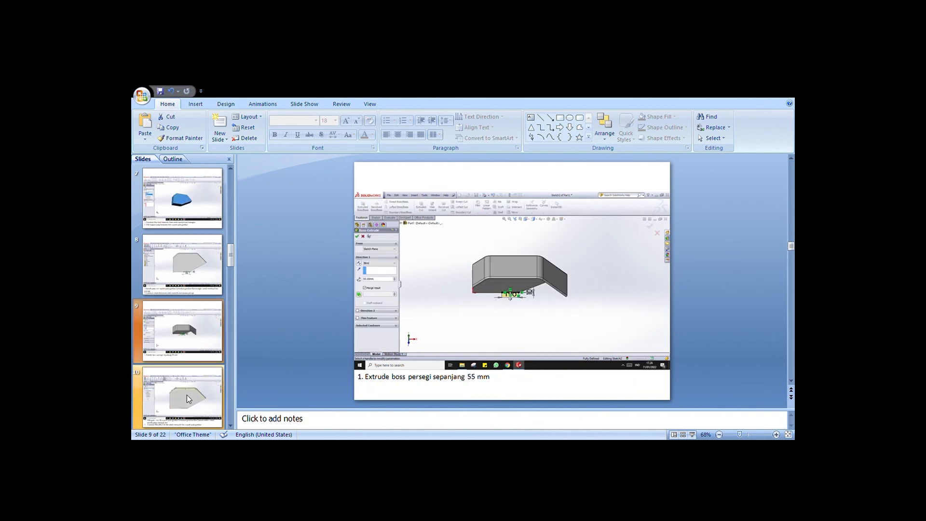
click(186, 395)
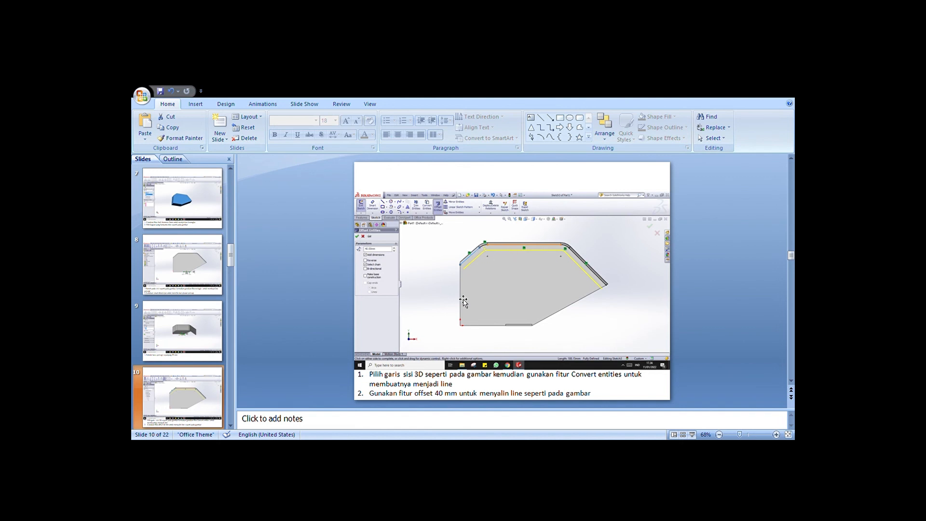
scroll(203, 386, down, 1)
click(203, 387)
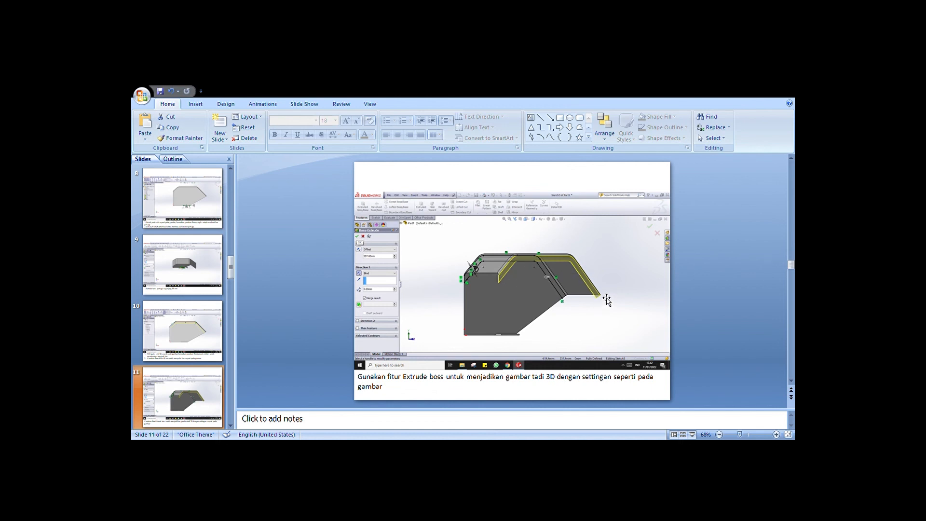
scroll(178, 333, down, 1)
click(178, 332)
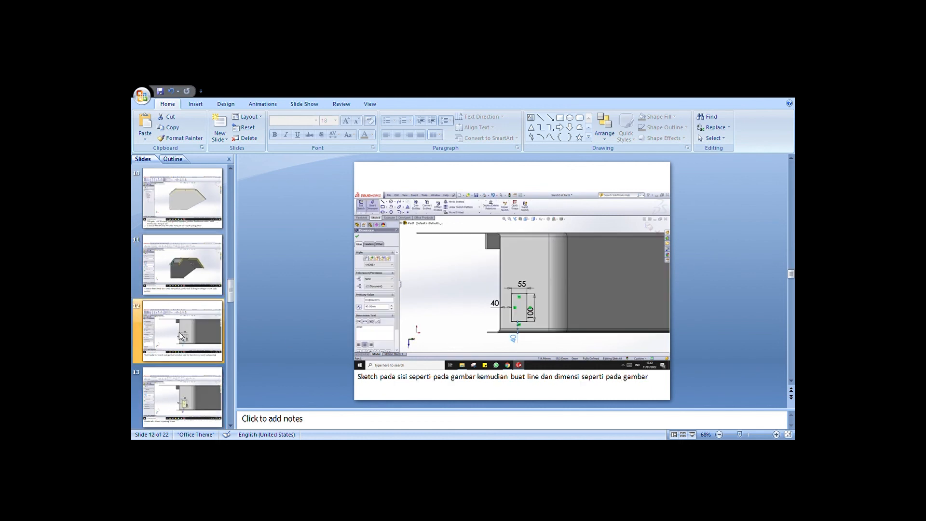
click(184, 285)
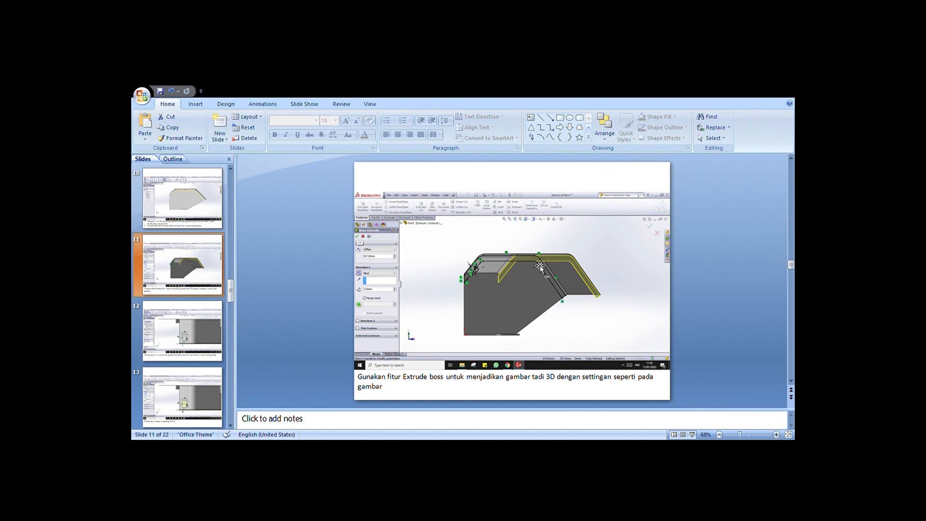
- Read slides 12 to 14, covering the small rectangle sketch on the cover's side, its upward boss extrusion and the edge fillets
click(189, 321)
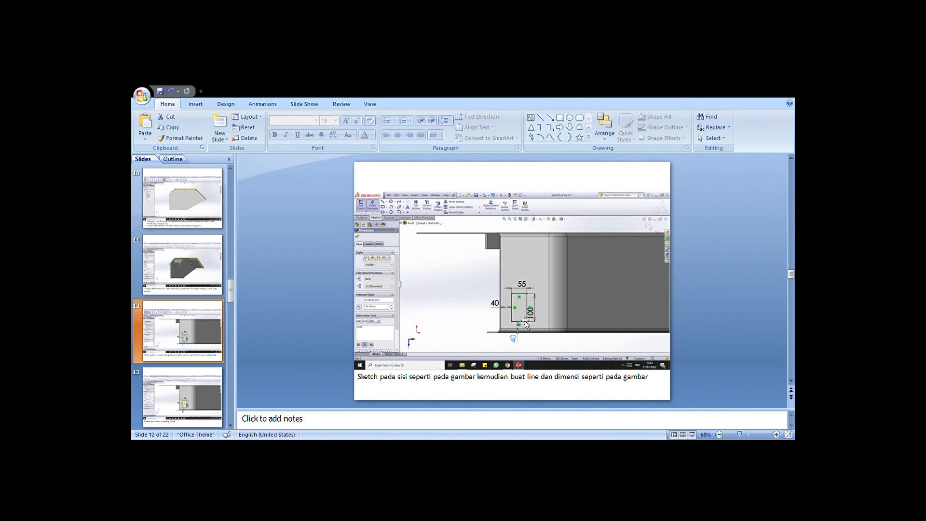
click(196, 380)
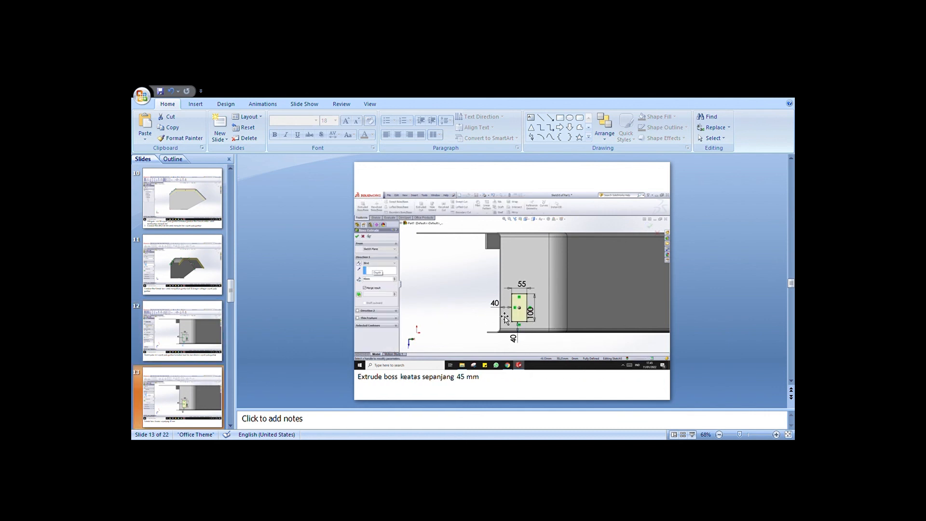
scroll(172, 389, down, 1)
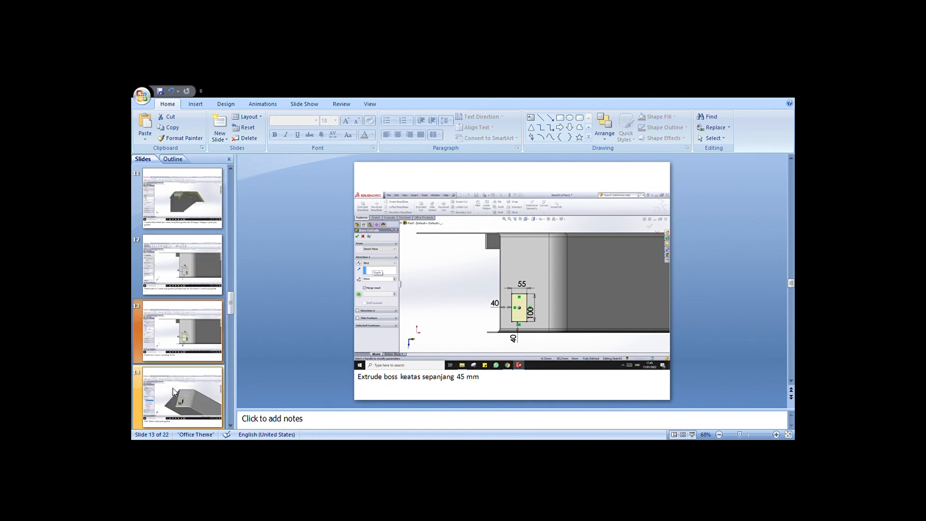
click(176, 385)
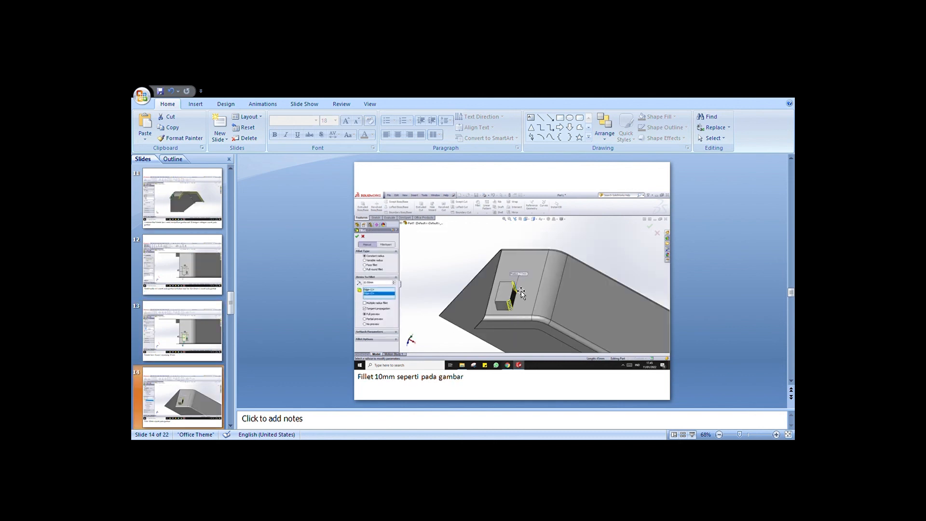
- Read slides 15 to 17, covering the inward offset on the block's face, the closing line and the inward extruded cut
scroll(202, 388, down, 1)
click(203, 388)
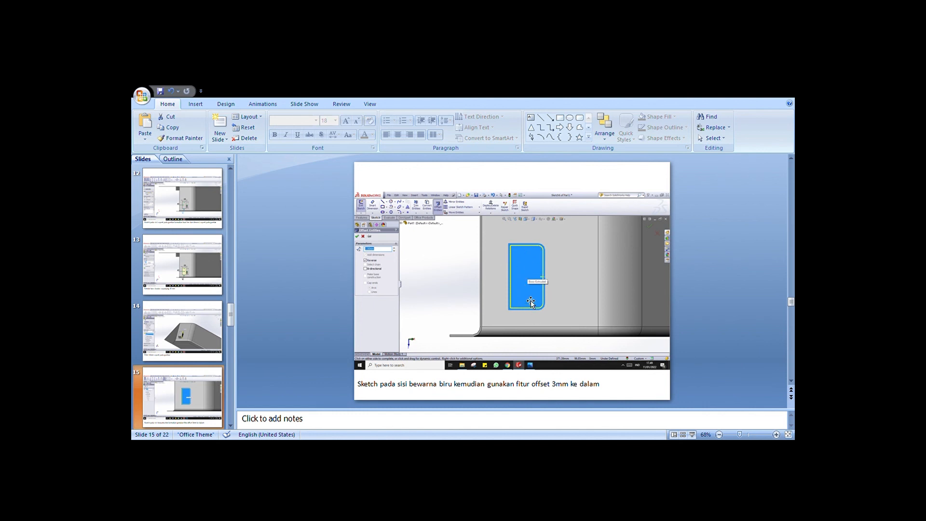
scroll(197, 382, down, 1)
click(195, 386)
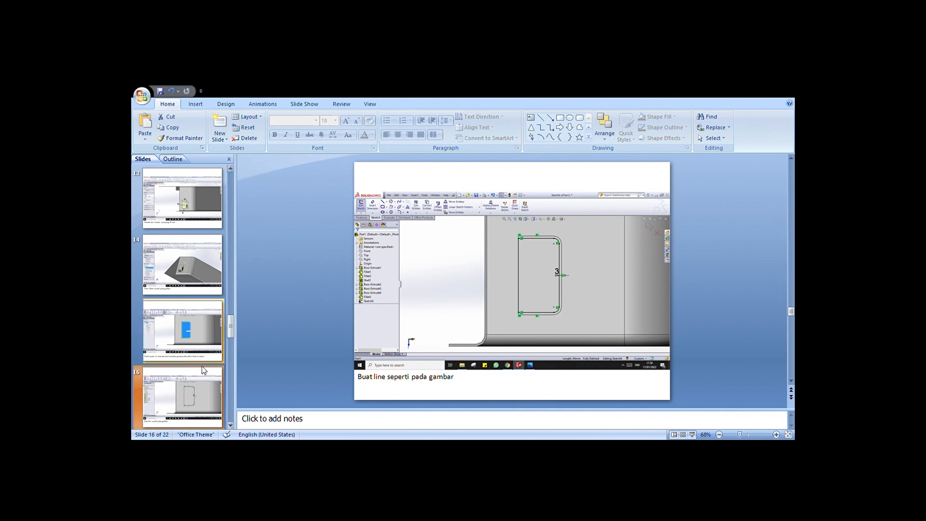
scroll(184, 387, down, 1)
click(184, 387)
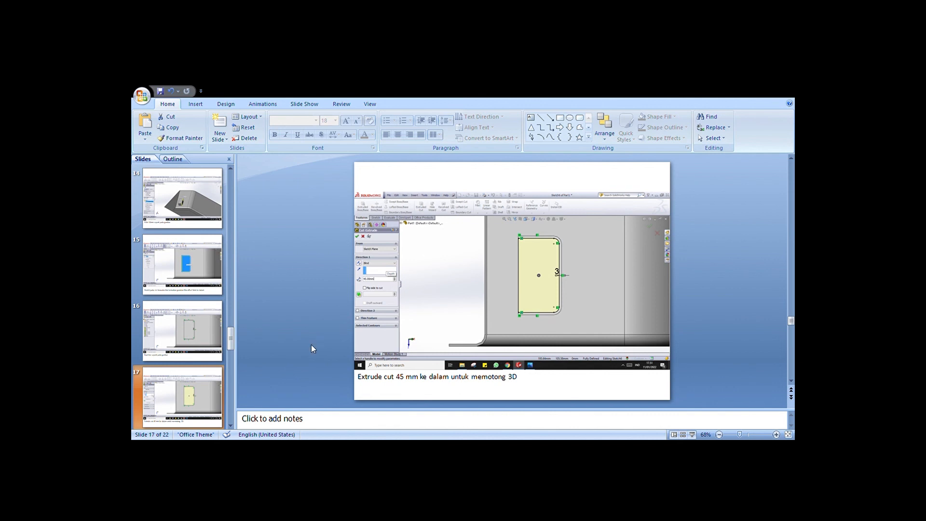
- Read slides 18 and 19, covering the diagonal sketch on the block's side and the extruded cut made from it
scroll(181, 387, down, 1)
click(181, 385)
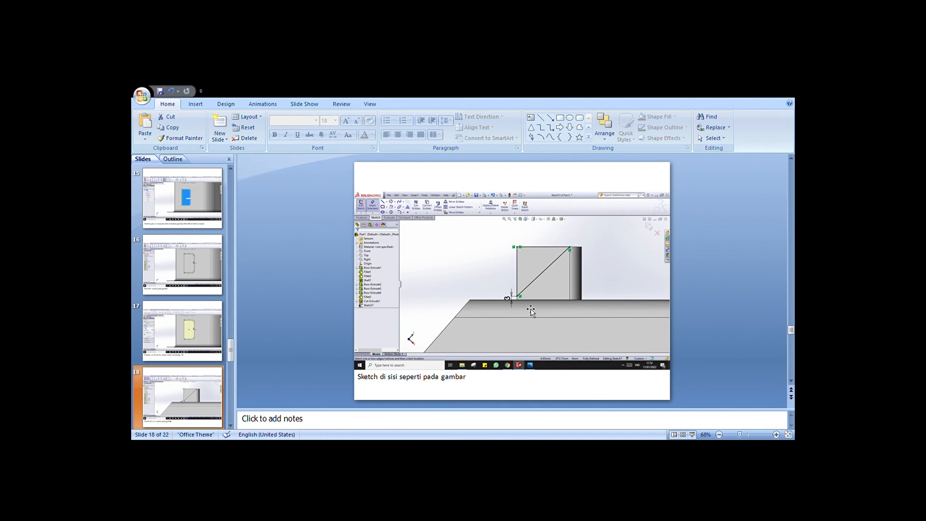
scroll(217, 390, down, 1)
click(217, 389)
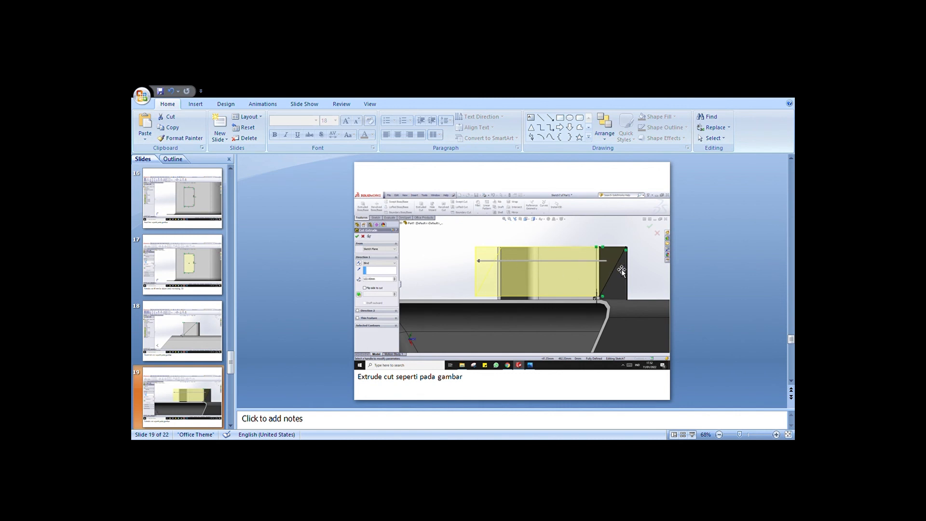
- Read slides 20 to 22, covering the red part colouring, the Mirror Part feature and the mirrored Back Wheel Cover
key(Down)
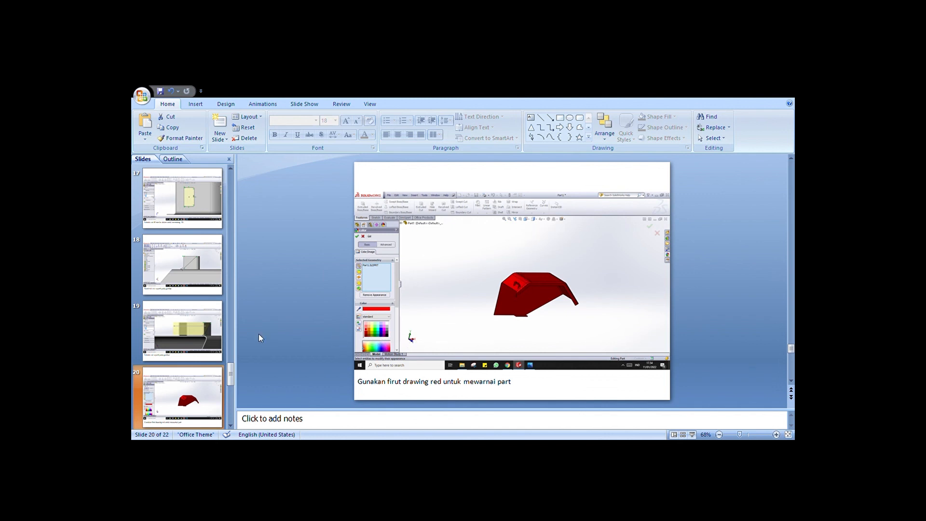
scroll(181, 380, down, 1)
click(181, 380)
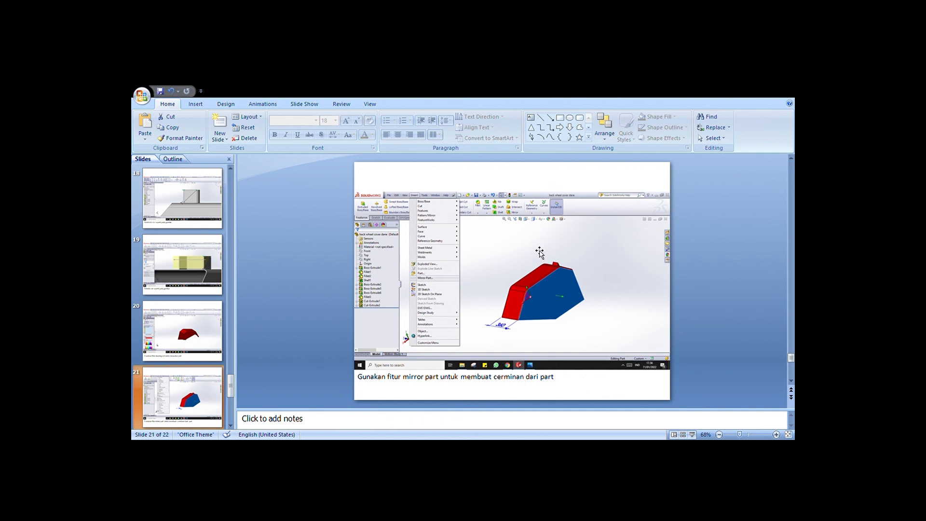
scroll(188, 376, down, 1)
click(188, 376)
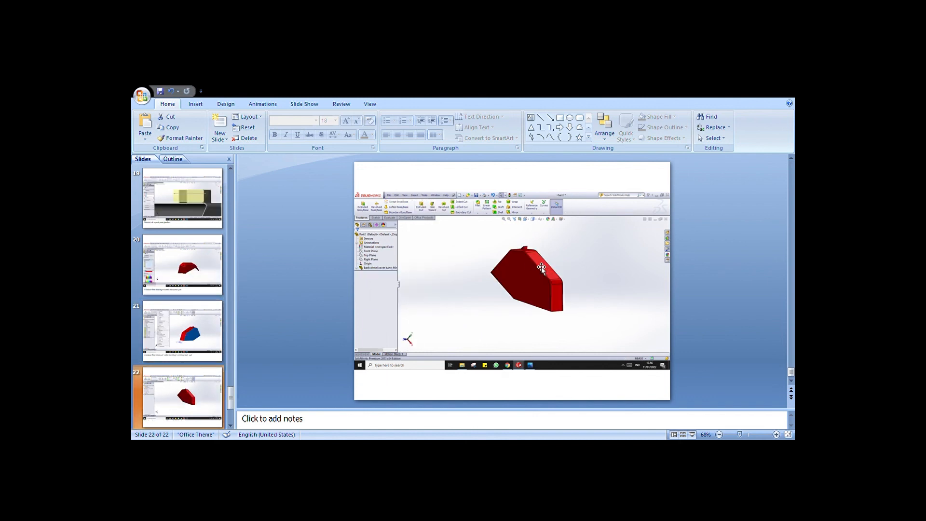
key(Up)
key(Up)
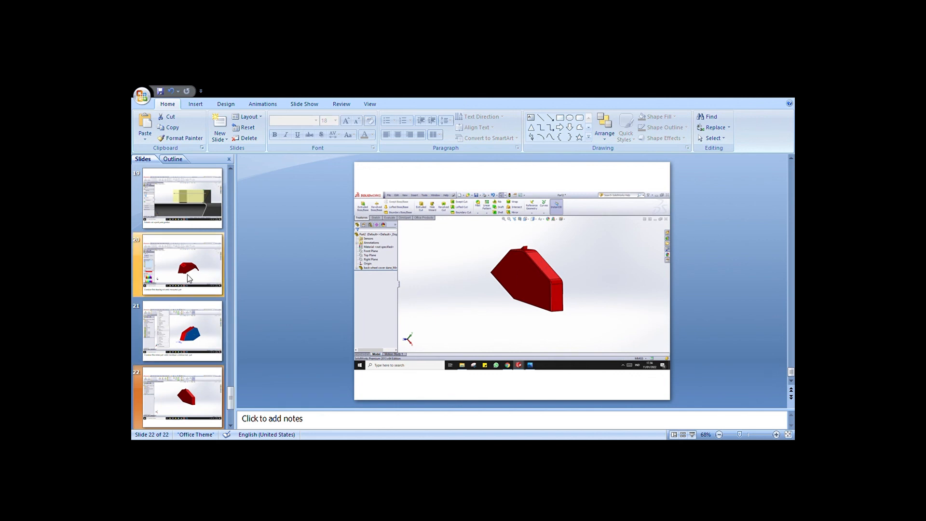